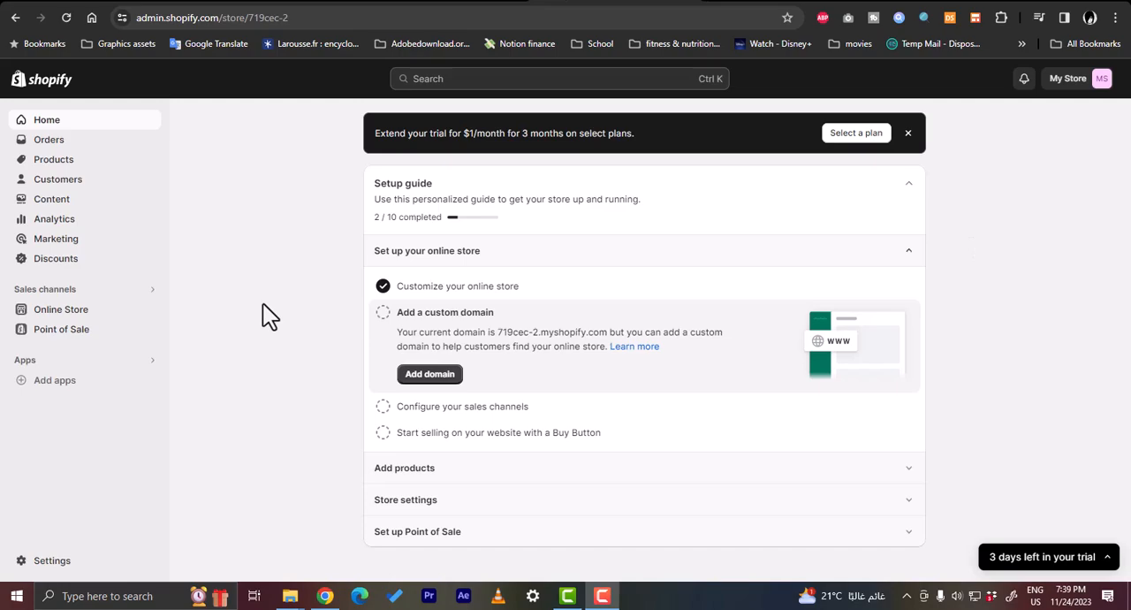
Open the Shopify App Store from the recommended apps offered for the store
click(68, 386)
click(64, 389)
scroll(548, 424, down, 1)
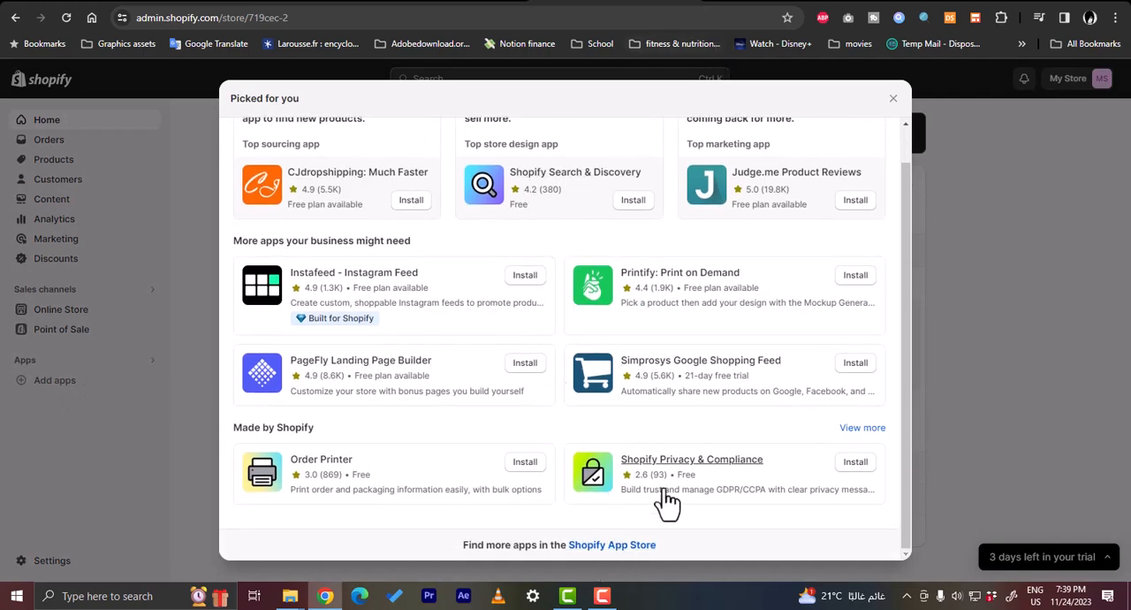
click(613, 547)
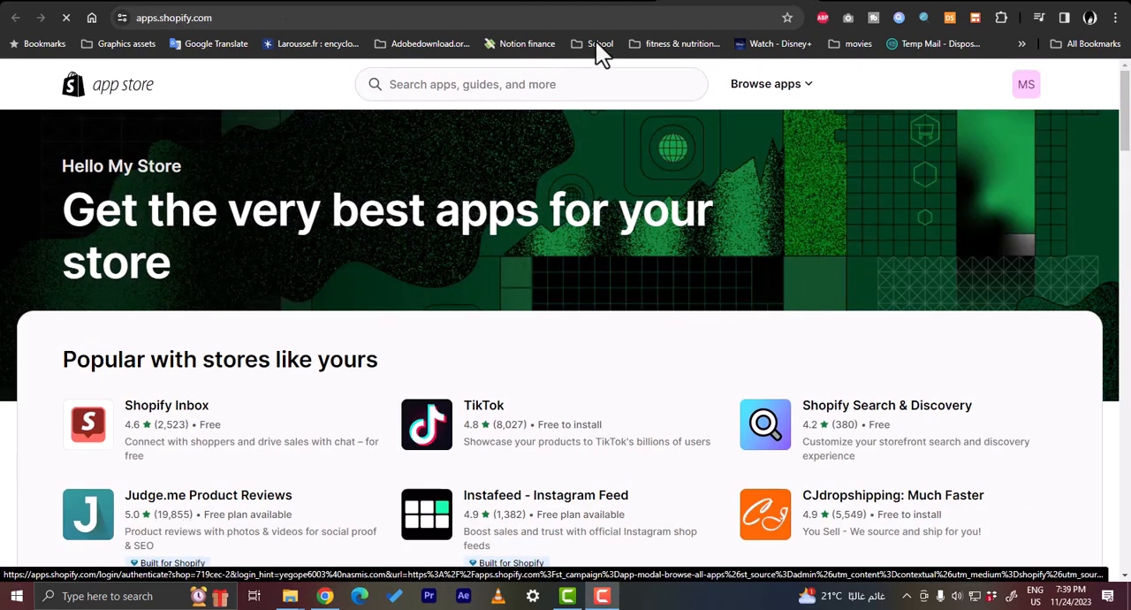
Search the app store for "product reviews"
click(493, 86)
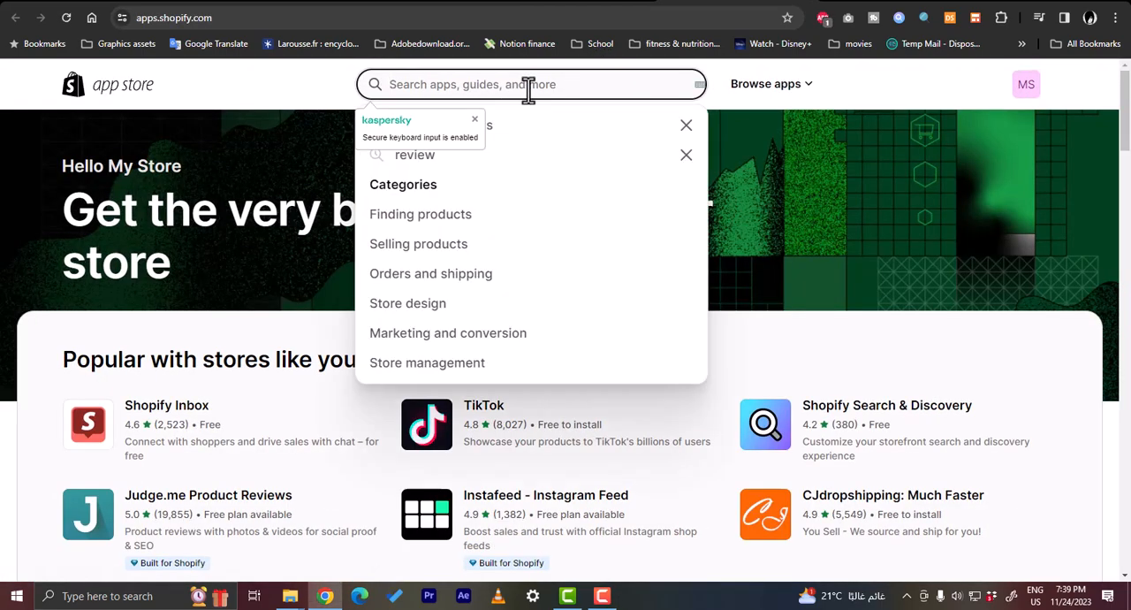
text(proc)
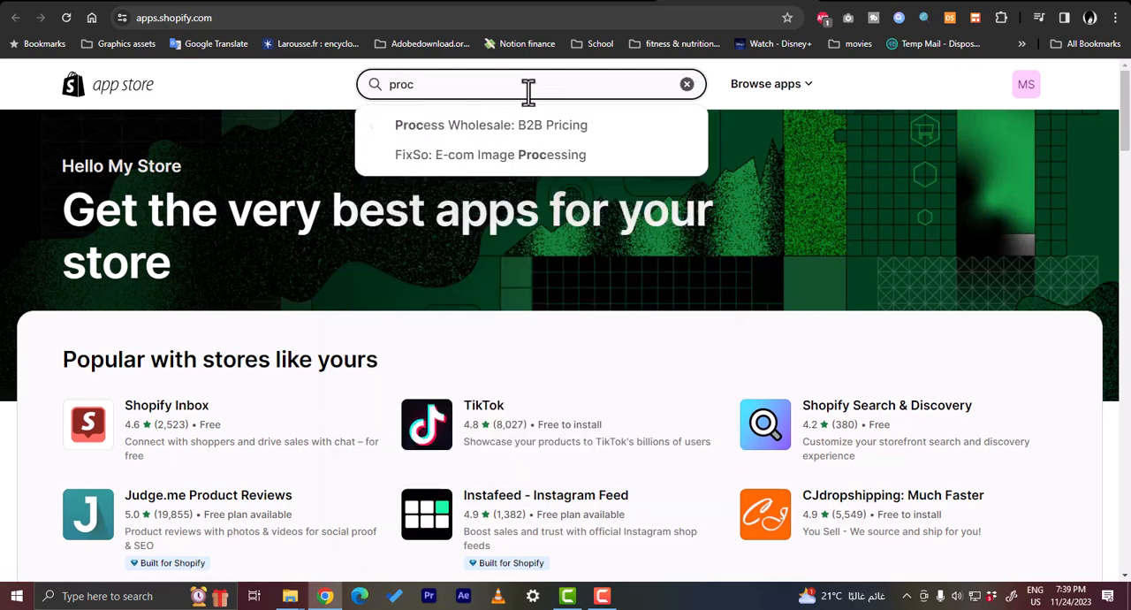
key(BackSpace)
text(du)
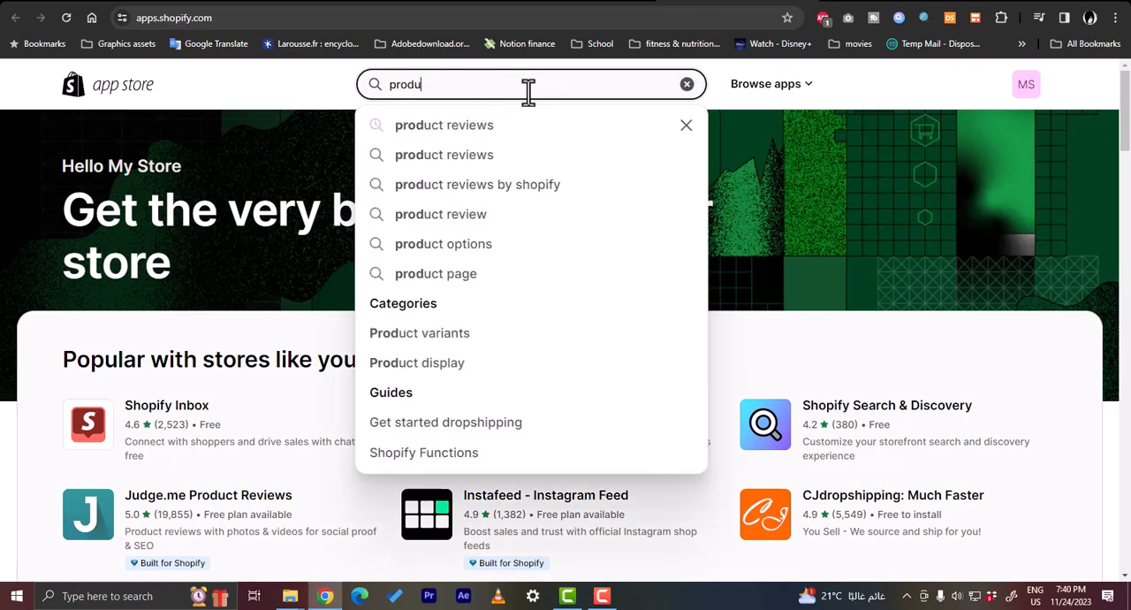
text(ct reviews)
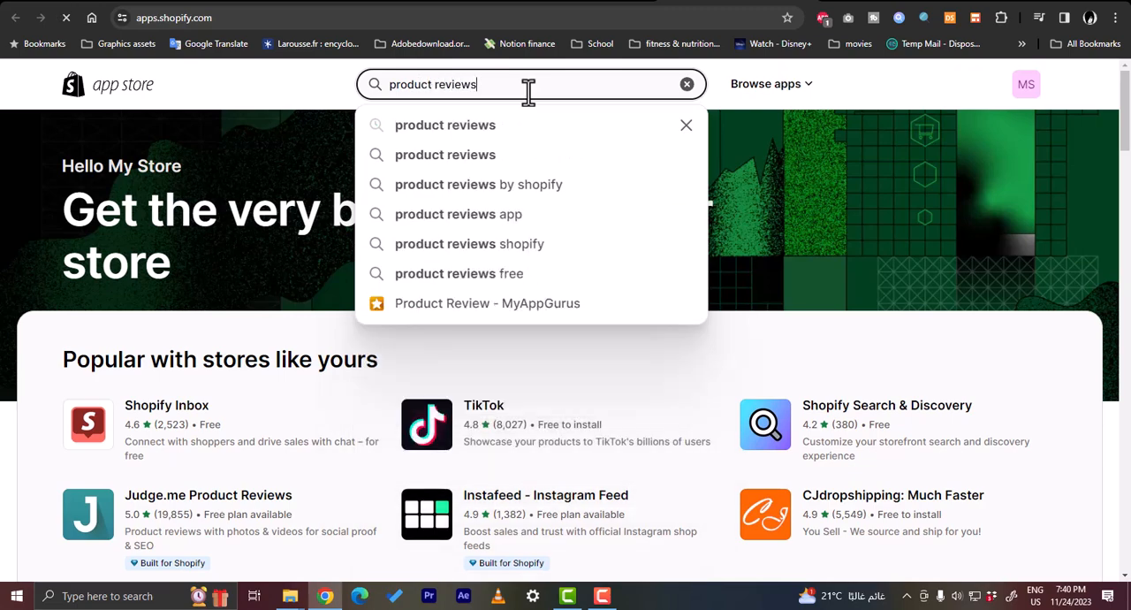
key(Return)
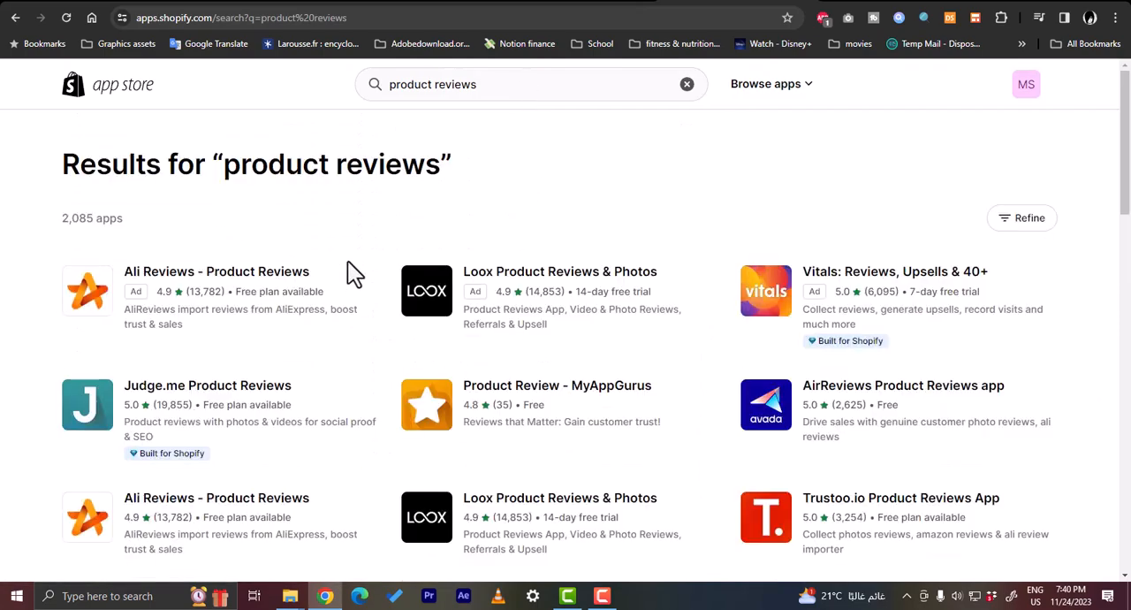
Open the Product Review - MyAppGurus app from the search results and install it on the store
scroll(347, 259, down, 4)
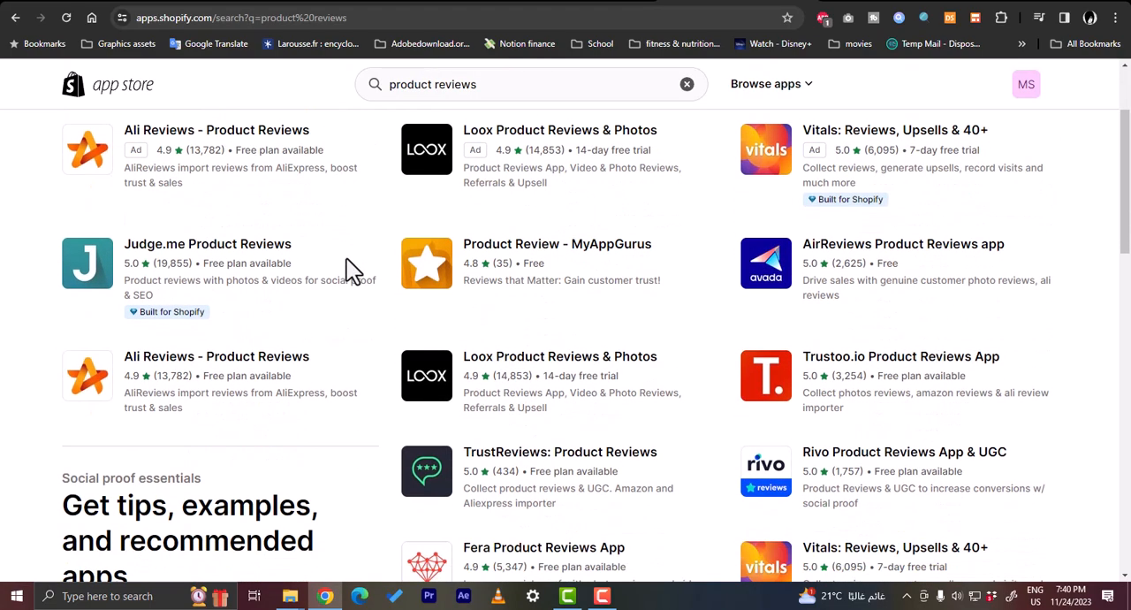
scroll(349, 270, down, 3)
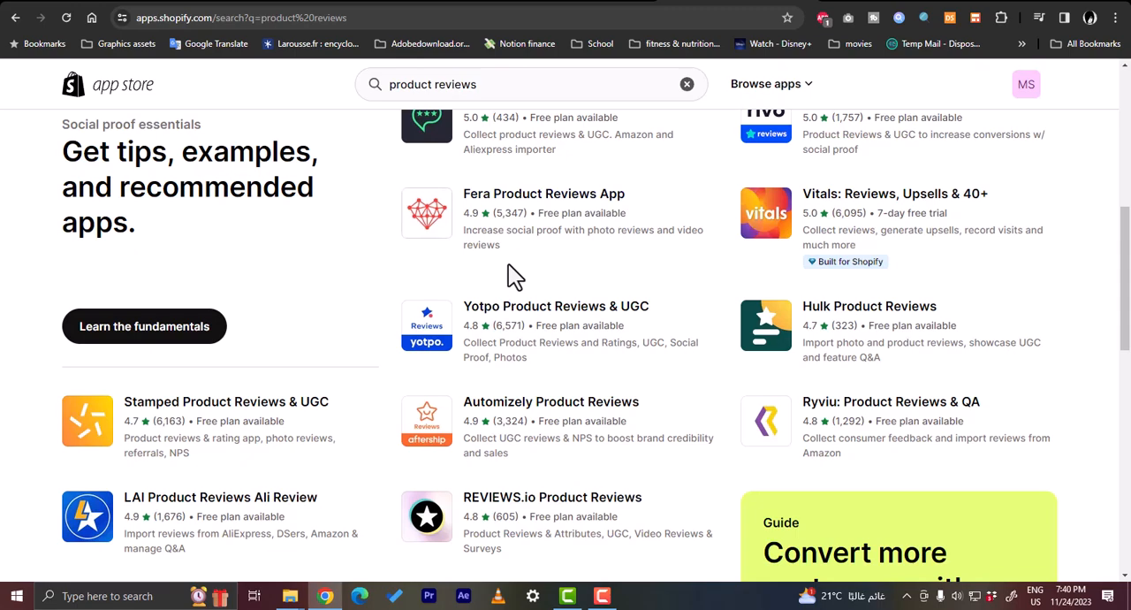
scroll(510, 270, up, 6)
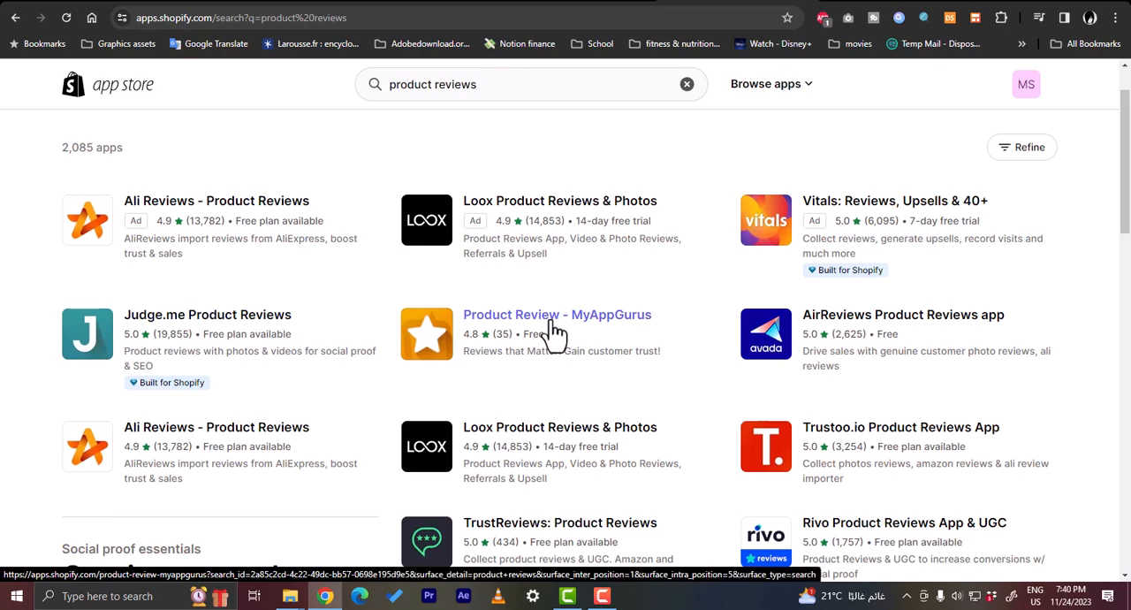
click(566, 332)
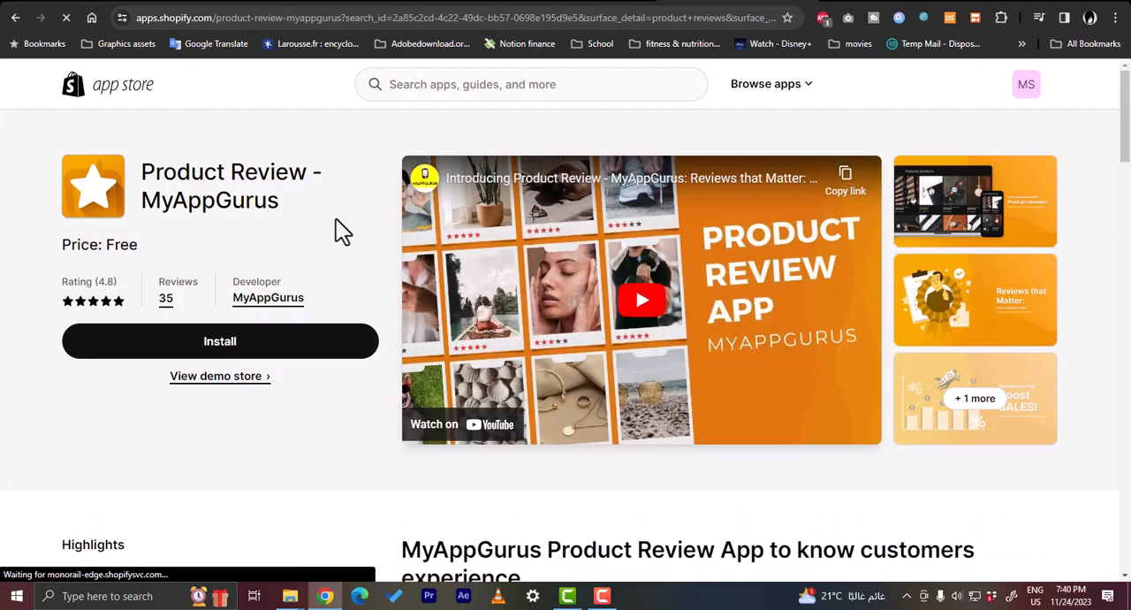
scroll(332, 225, down, 2)
scroll(322, 221, up, 2)
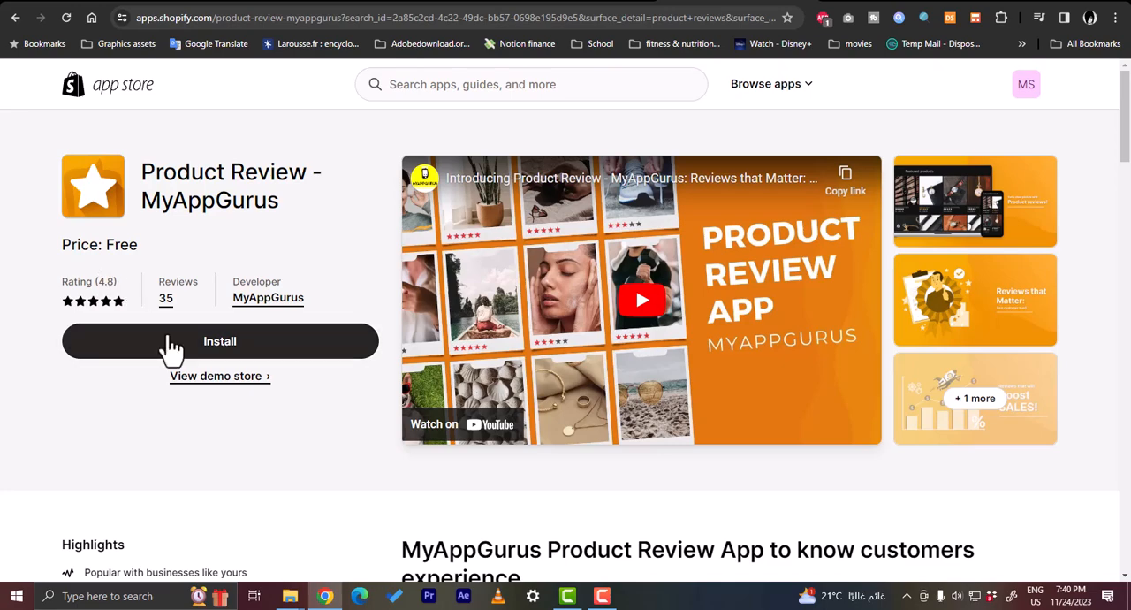
click(221, 350)
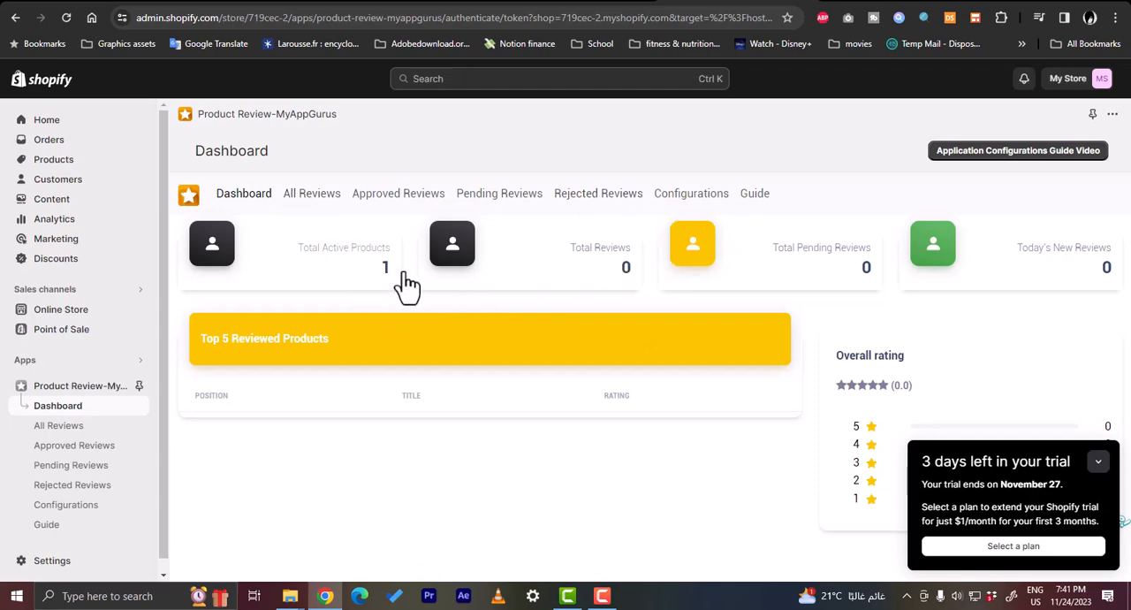
Collapse the trial notice and open the online store's current Dawn theme for customization
click(1085, 458)
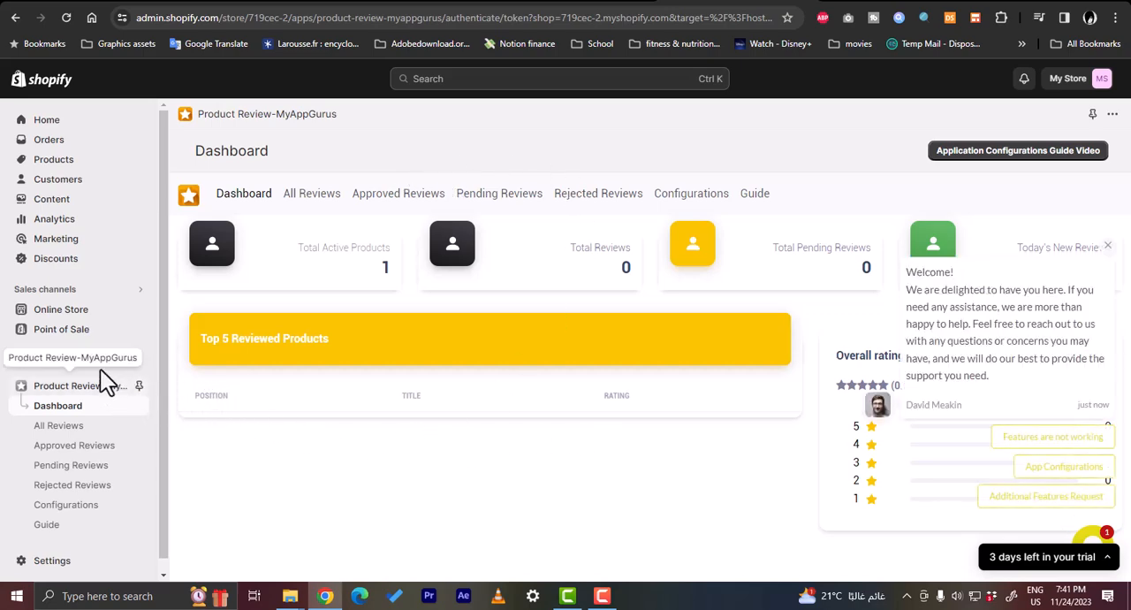
click(64, 318)
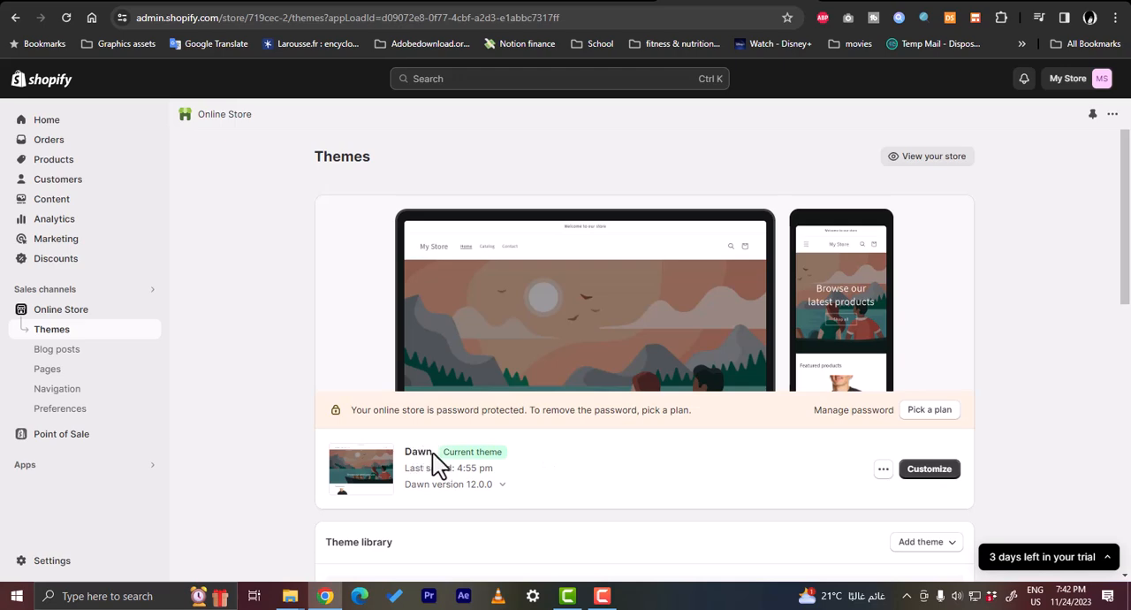
scroll(436, 457, down, 6)
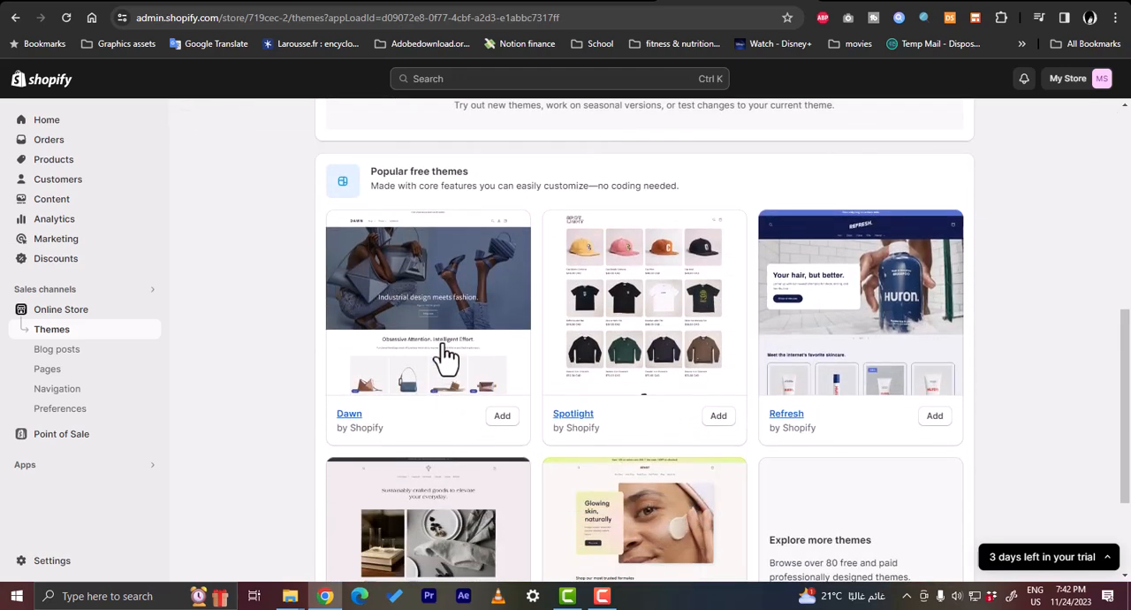
scroll(798, 374, down, 2)
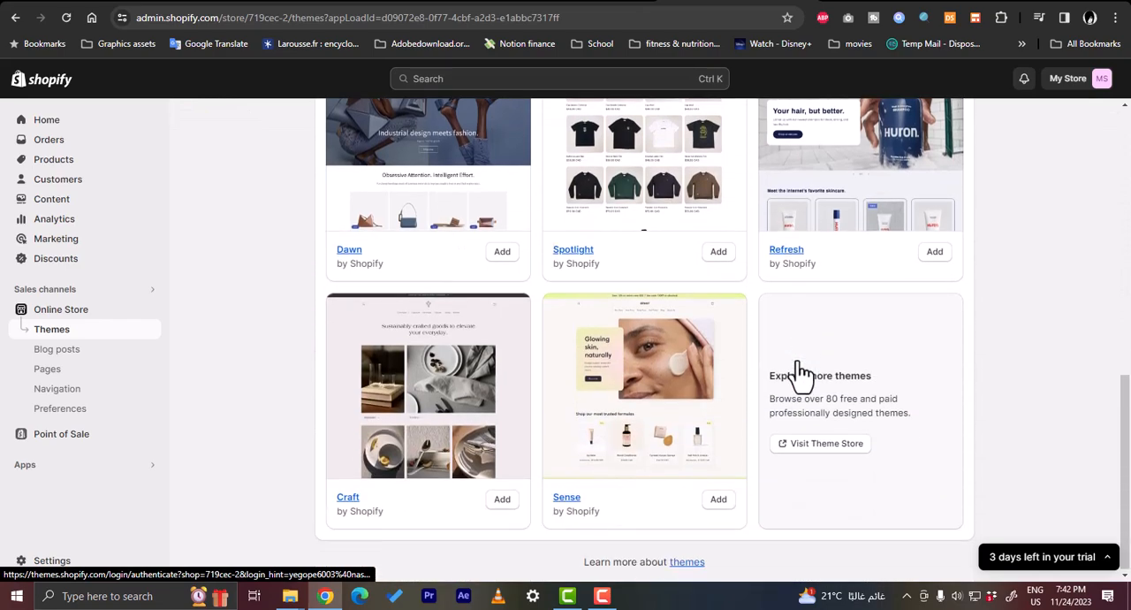
scroll(800, 373, up, 3)
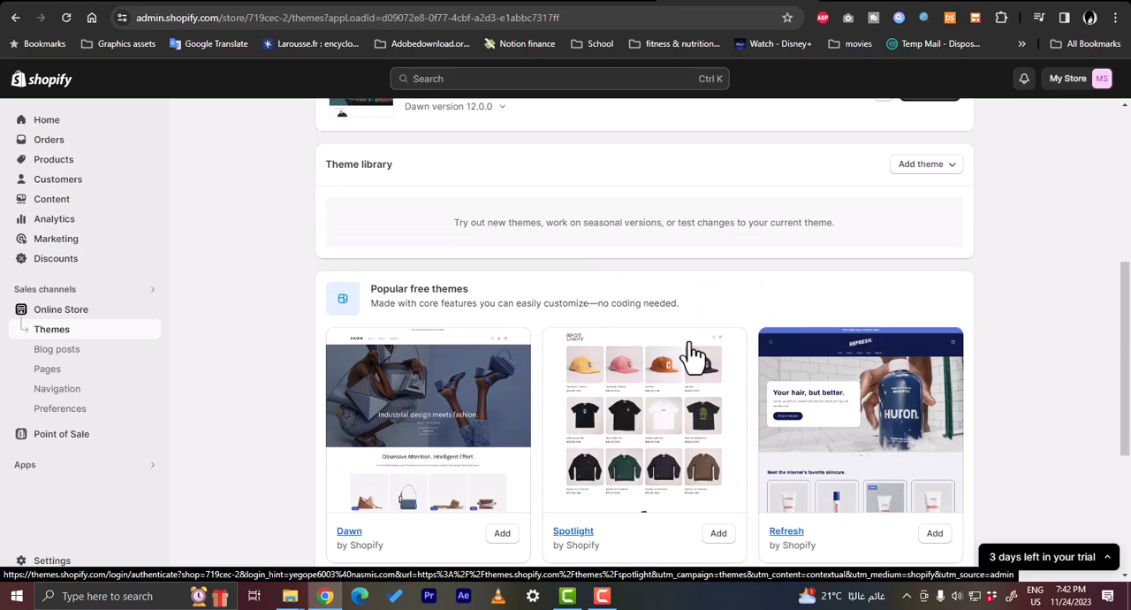
scroll(694, 354, up, 4)
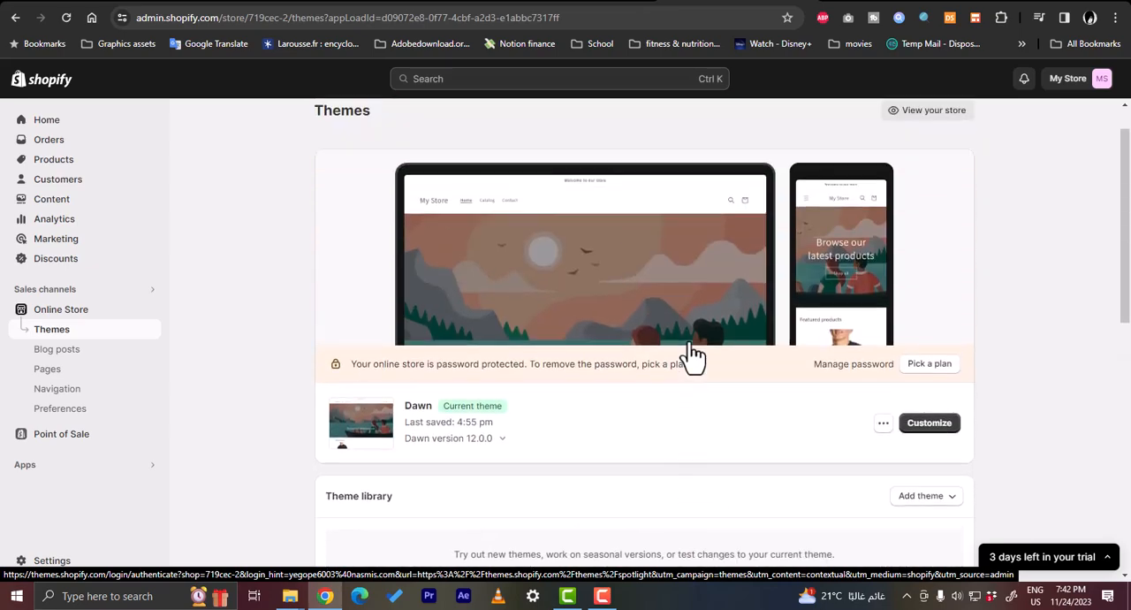
click(929, 453)
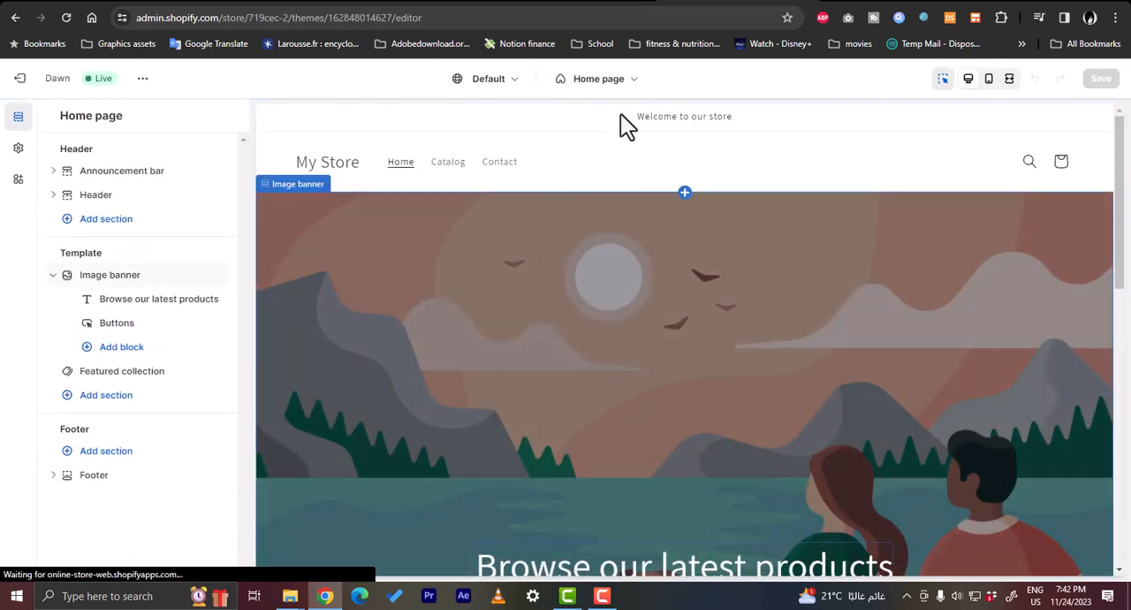
Keep the Home page template selected and examine the list of sections that can be added to it
click(633, 87)
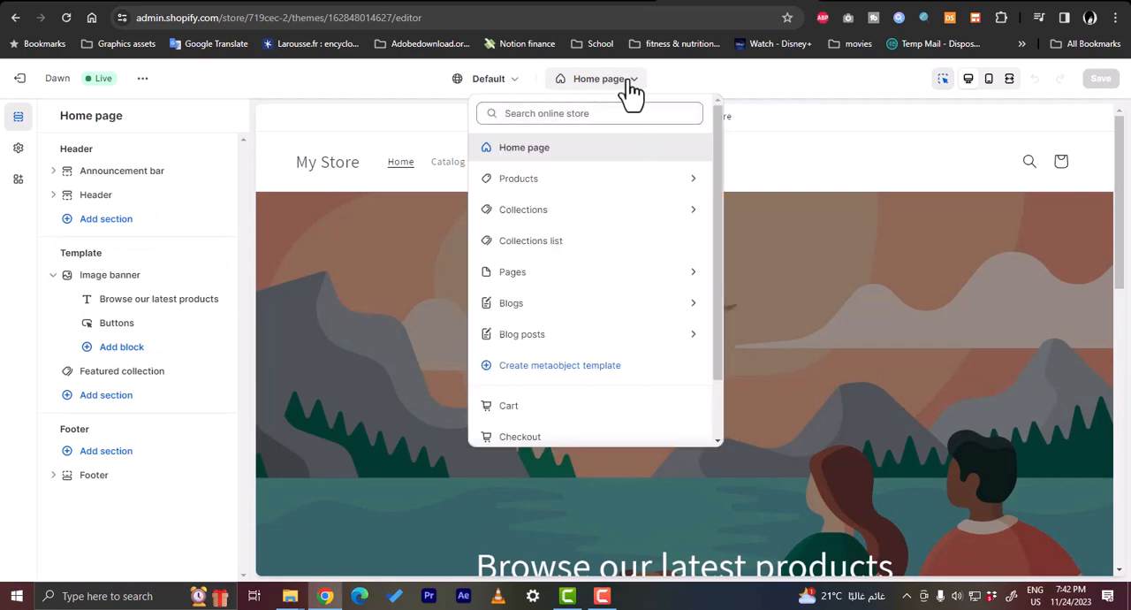
click(536, 150)
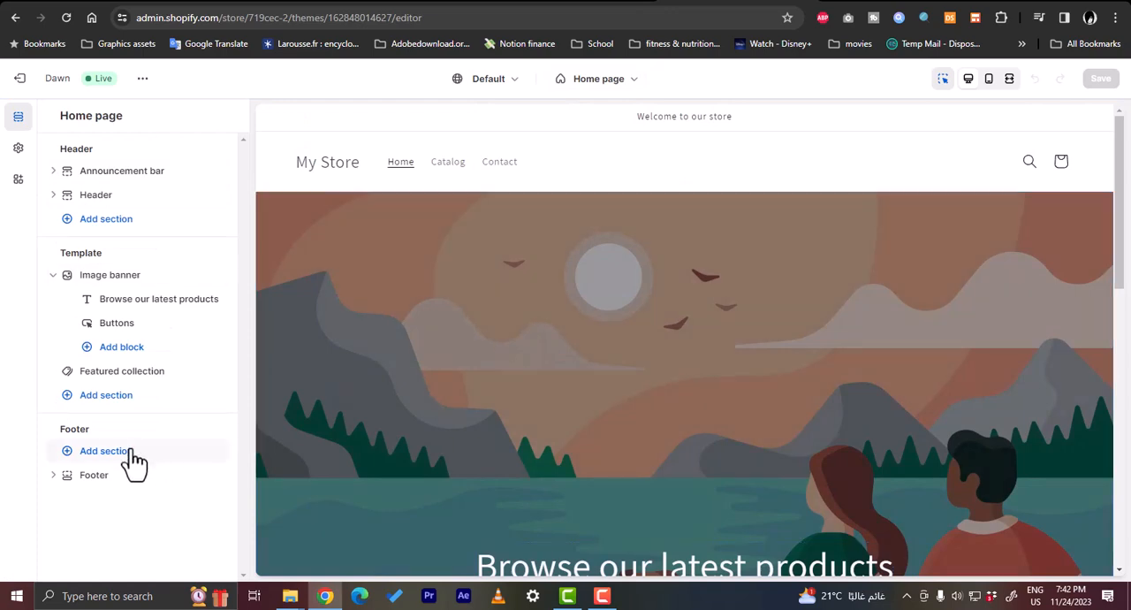
click(103, 399)
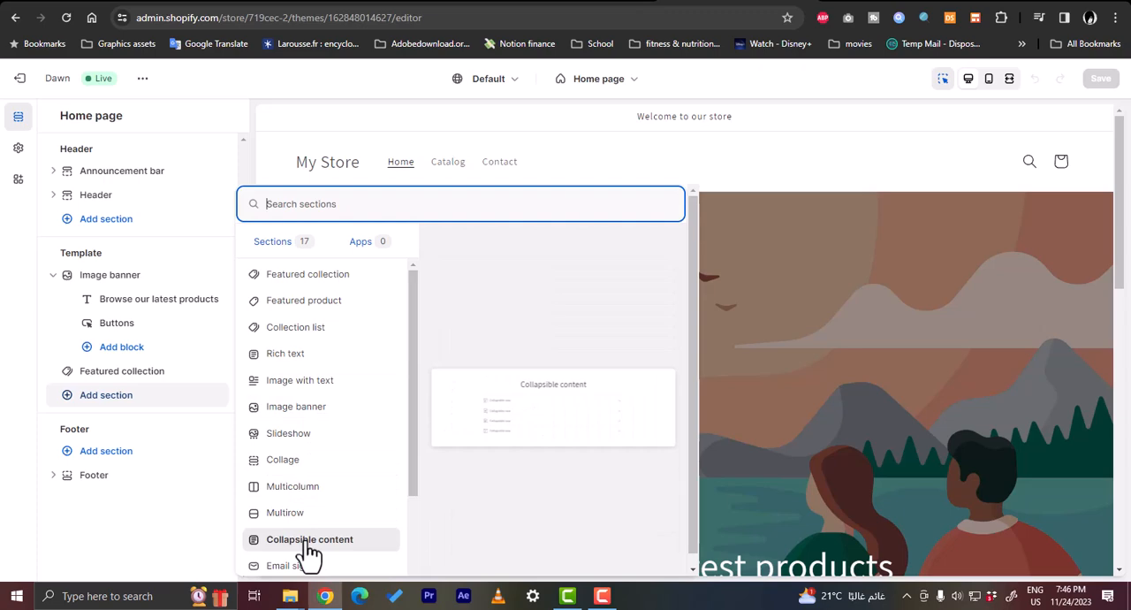
scroll(323, 433, down, 3)
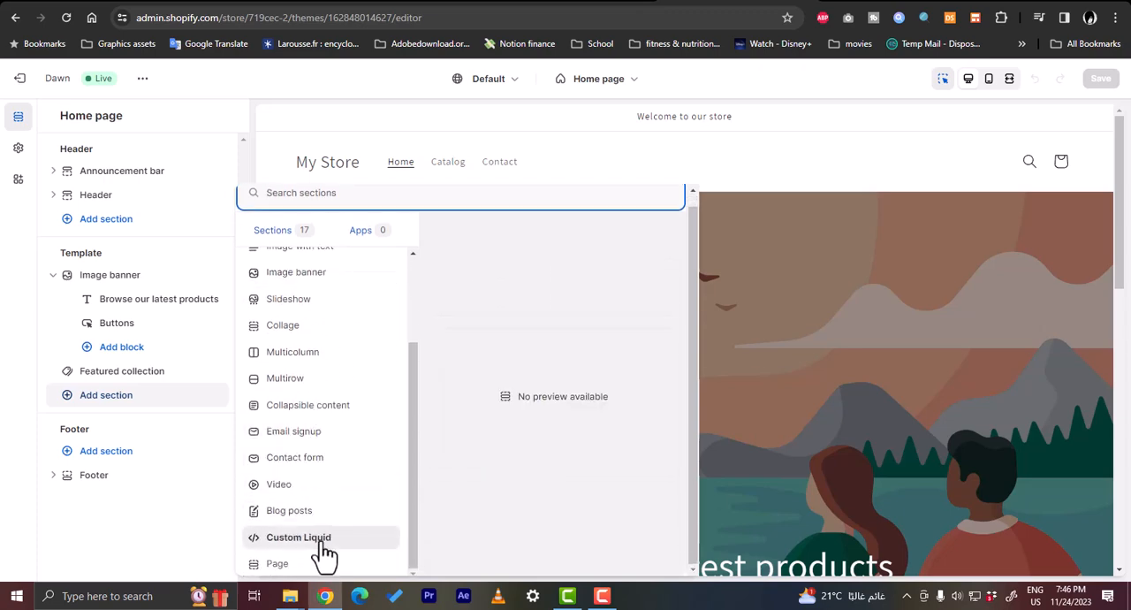
scroll(334, 331, up, 3)
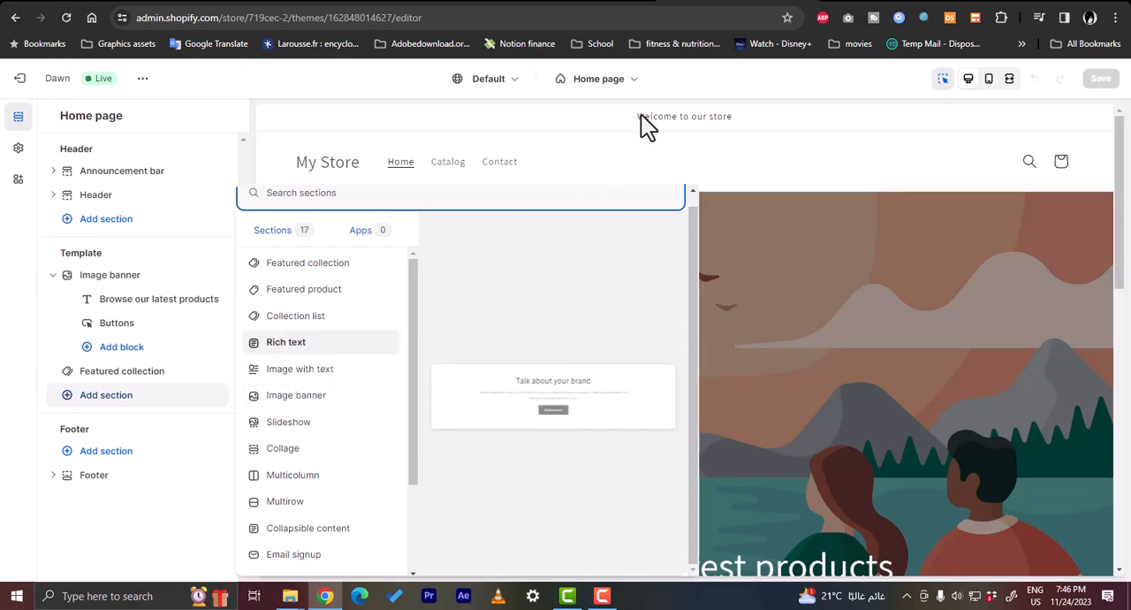
Return to the recommended apps in the store admin and open the Shopify App Store again
click(576, 3)
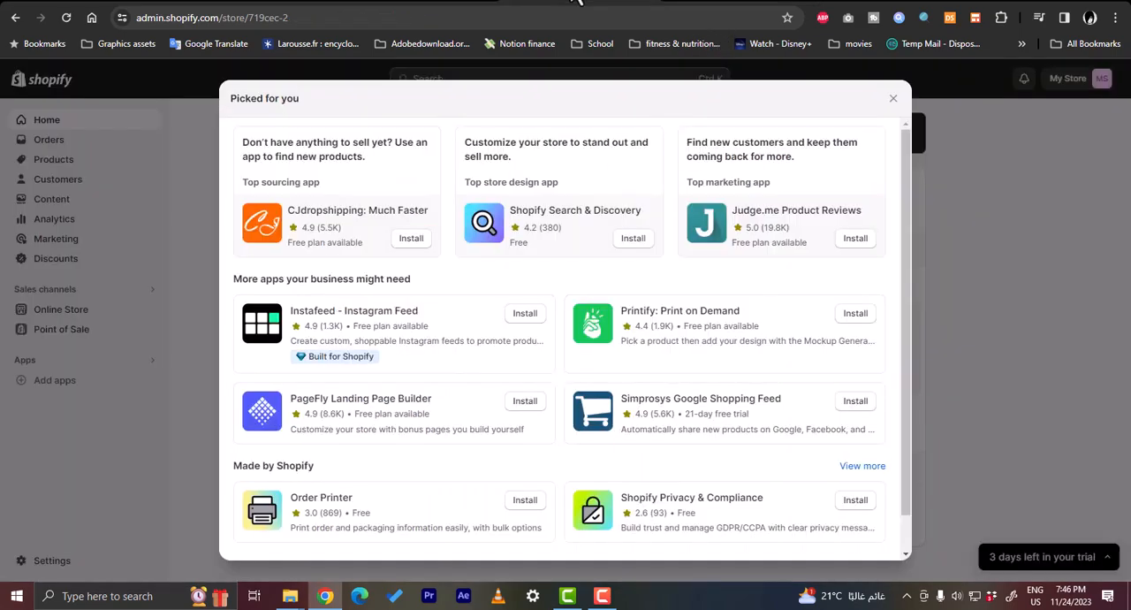
scroll(583, 468, down, 1)
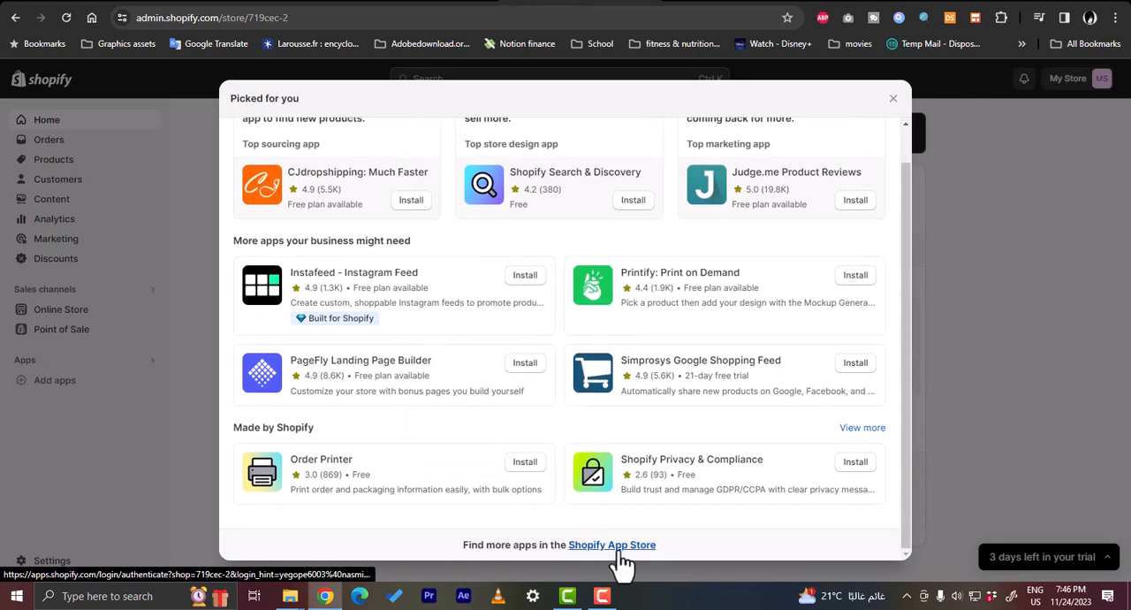
click(615, 546)
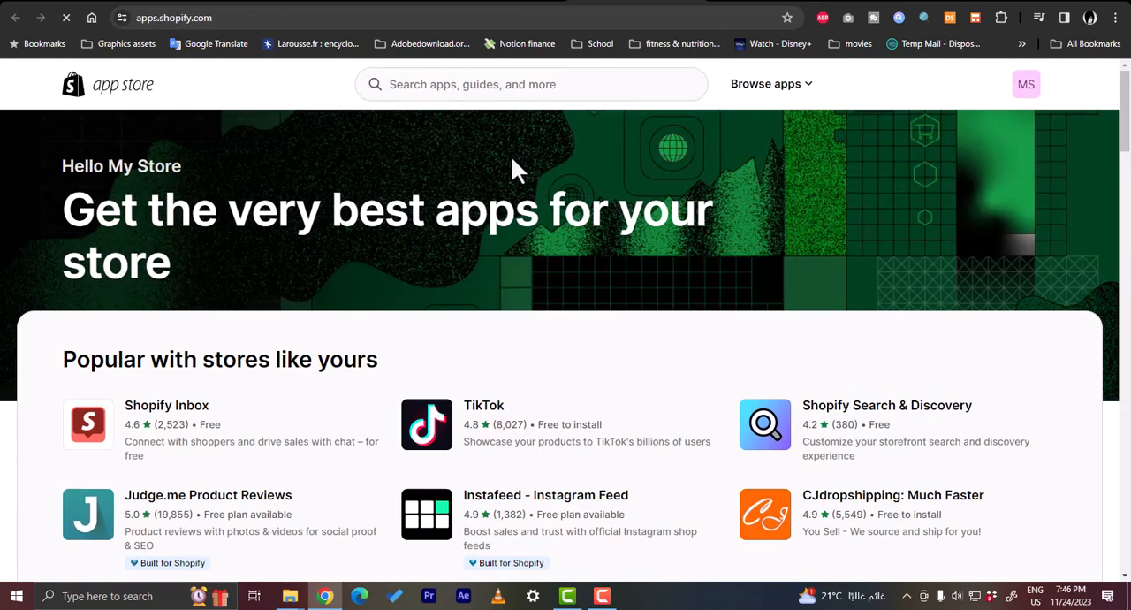
Search the app store again for "product reviews" to pick a different review app
click(527, 96)
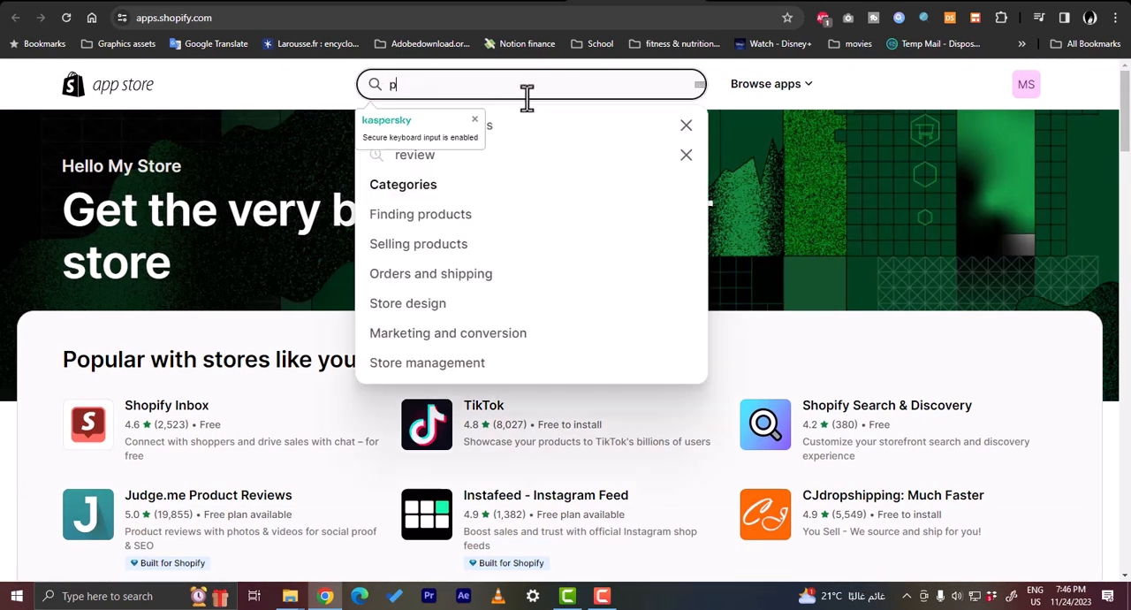
text(prod)
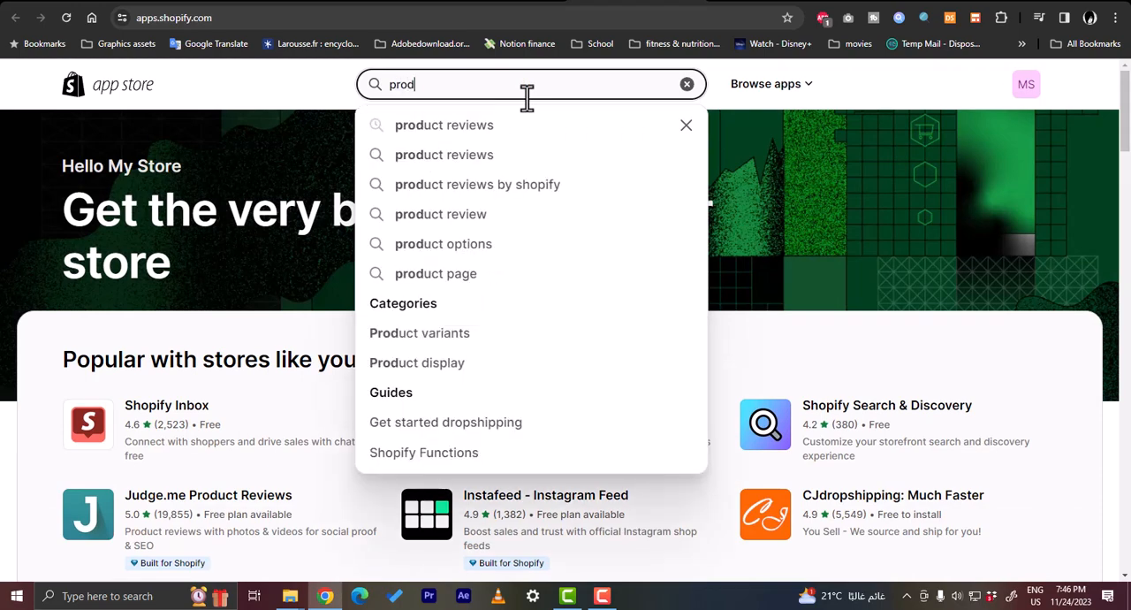
text(uct reviewa)
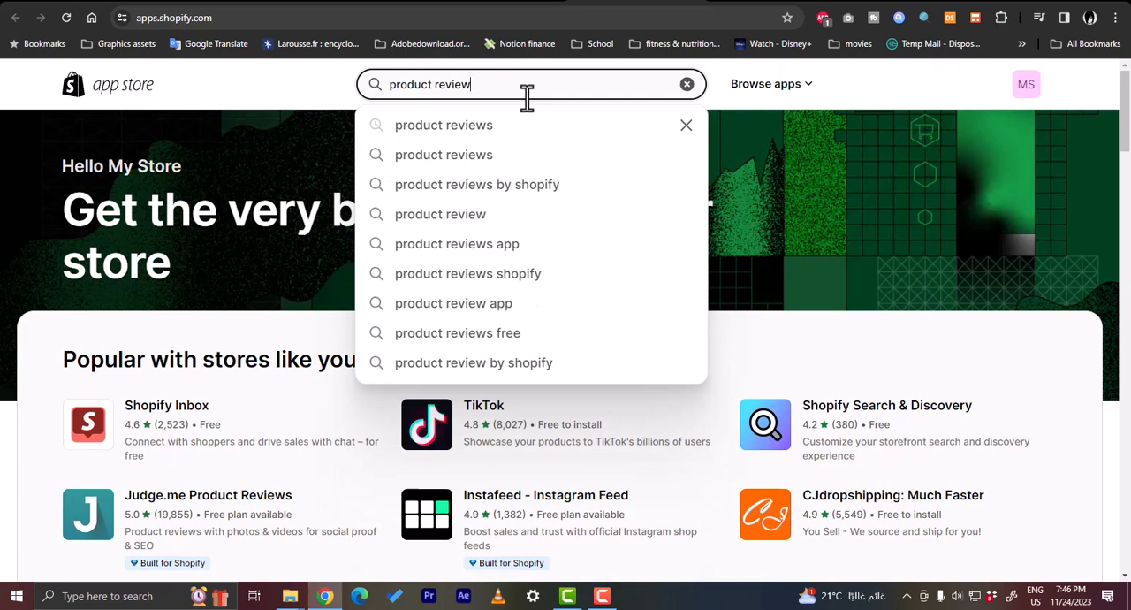
text(s)
key(Return)
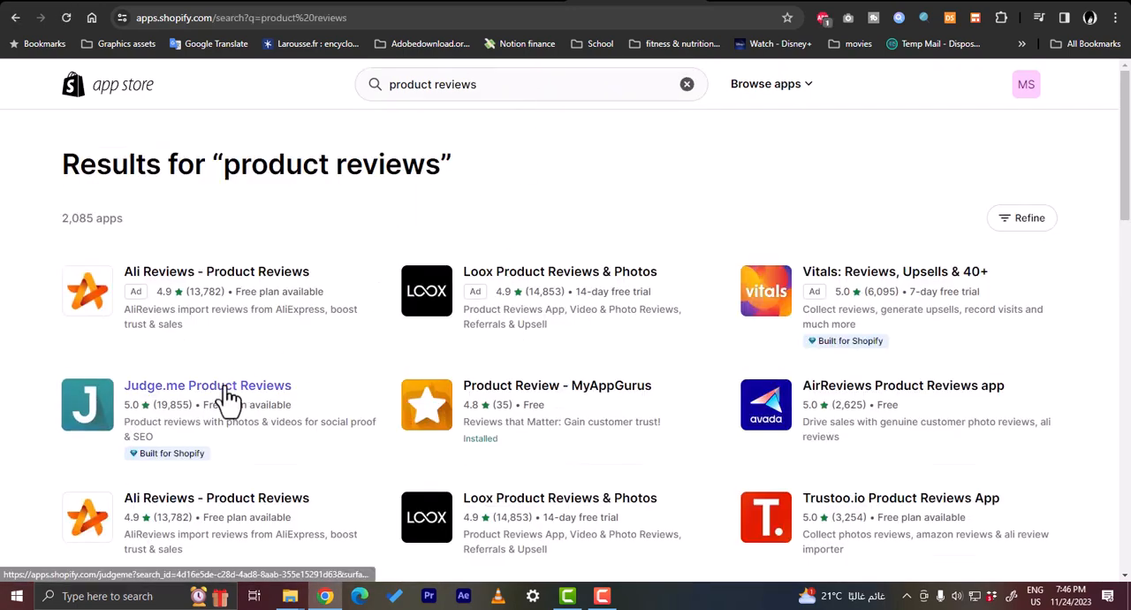
Install the Judge.me Product Reviews app and view the setup choices in its welcome dialog
click(228, 399)
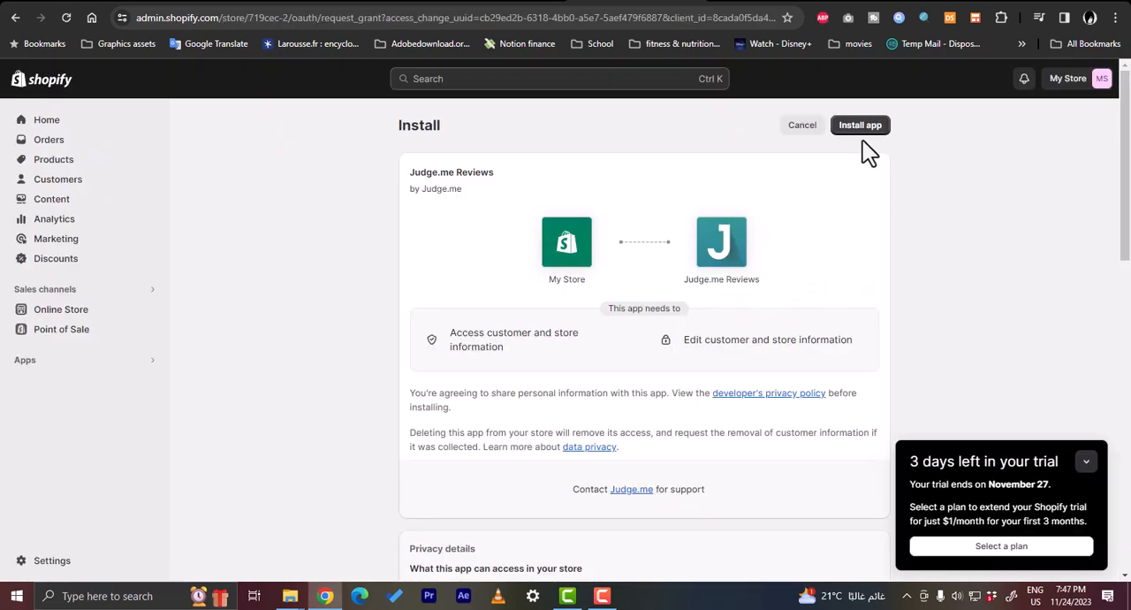
click(869, 130)
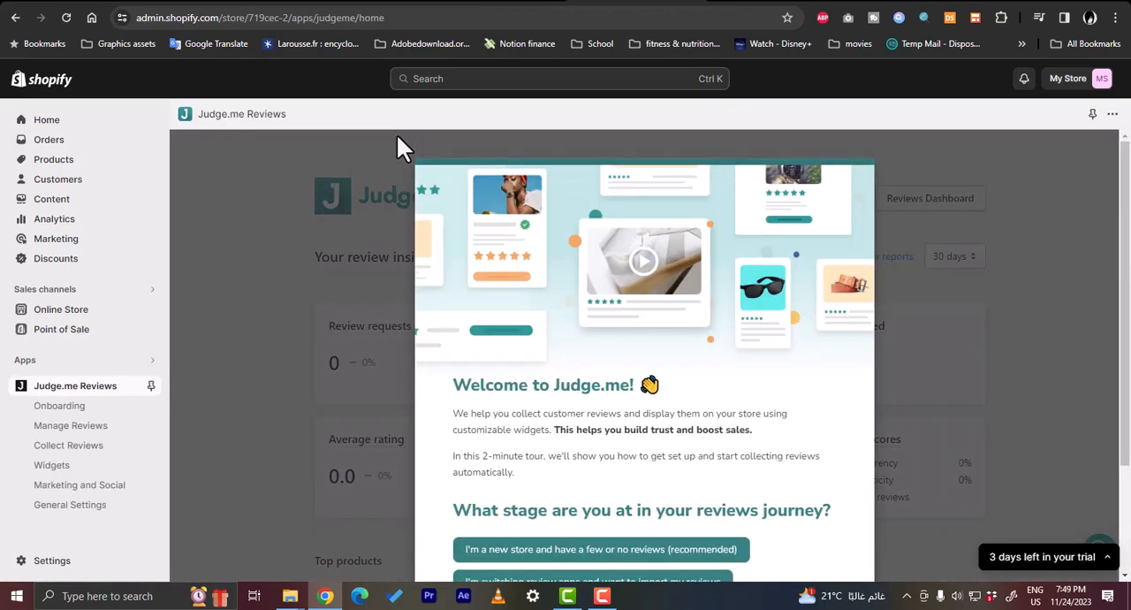
scroll(829, 315, down, 3)
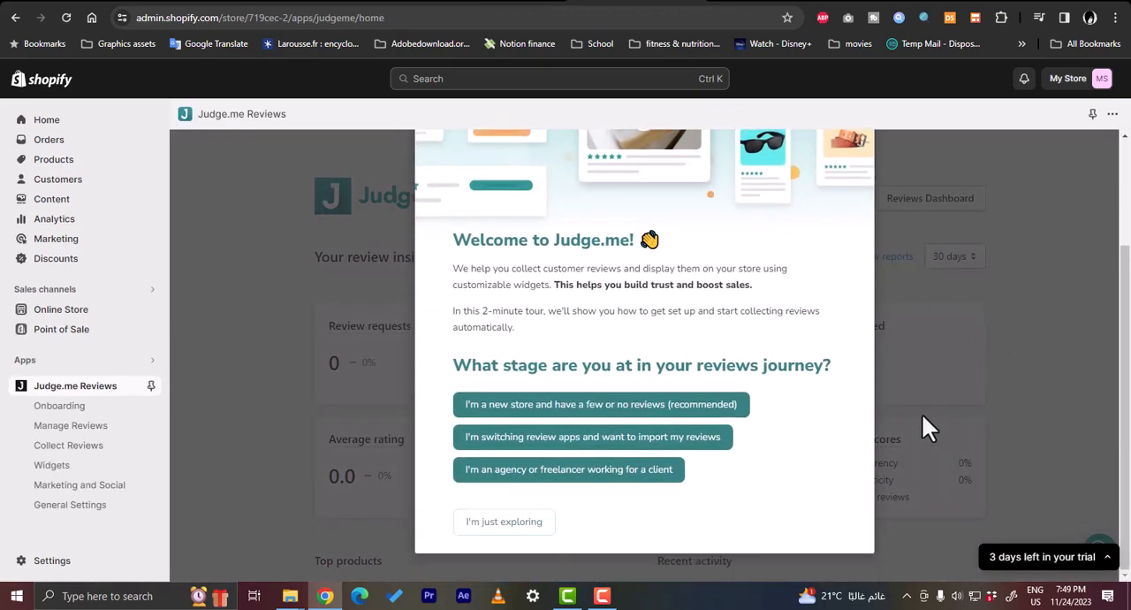
Skip the Judge.me welcome tour as just exploring, continue using the Free plan, and dismiss the setup checklist
click(500, 523)
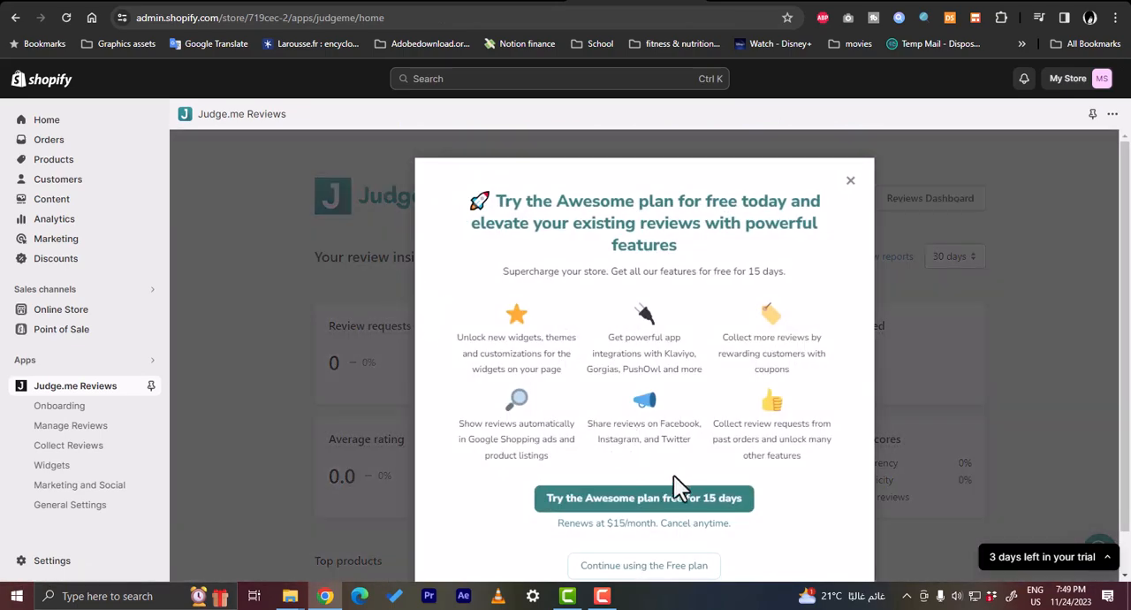
scroll(658, 461, down, 1)
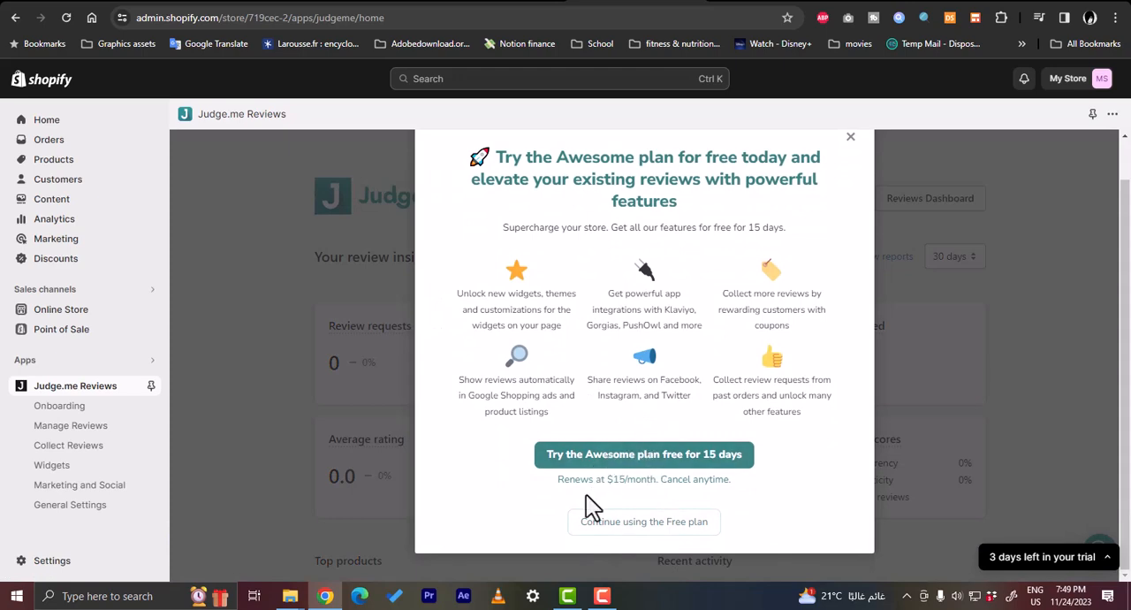
click(648, 523)
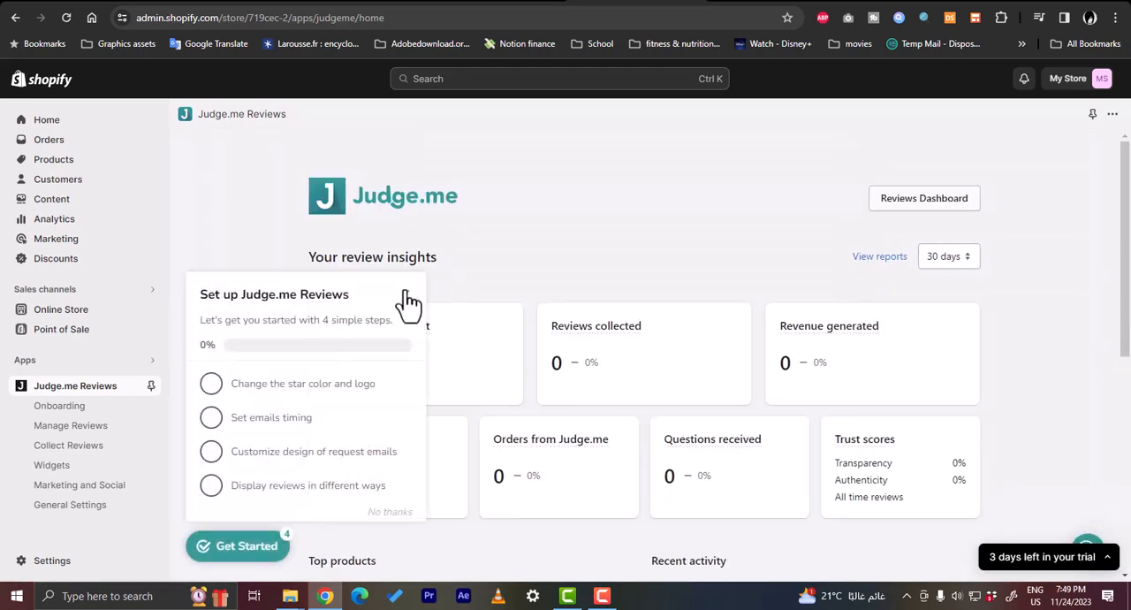
click(410, 301)
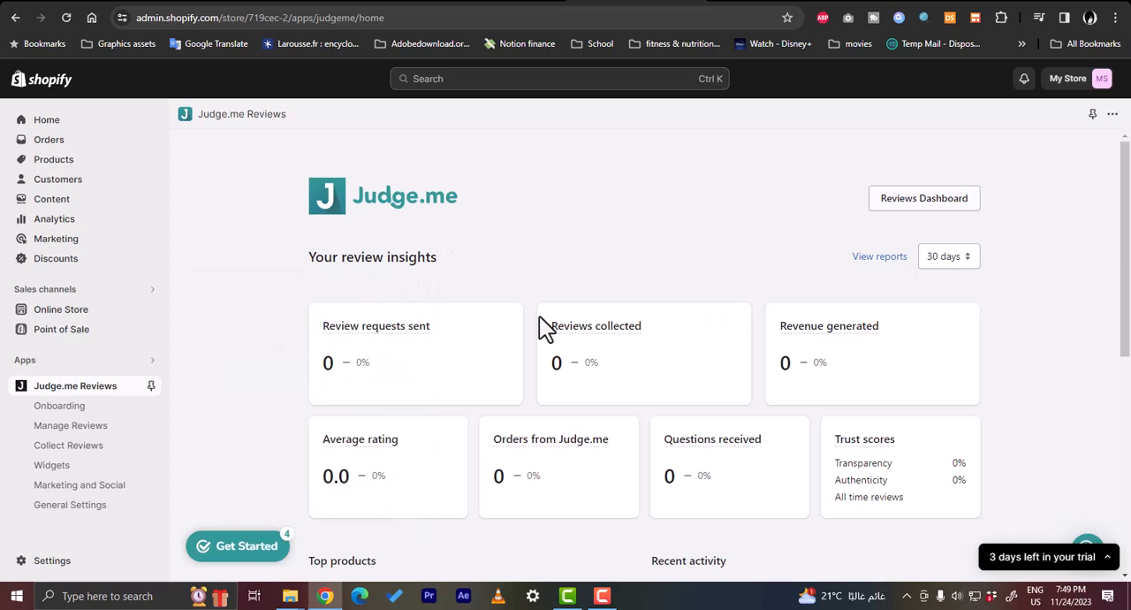
Open the current Dawn theme of the online store for customization with the Home page template selected
mouse_move(402, 334)
scroll(389, 353, down, 1)
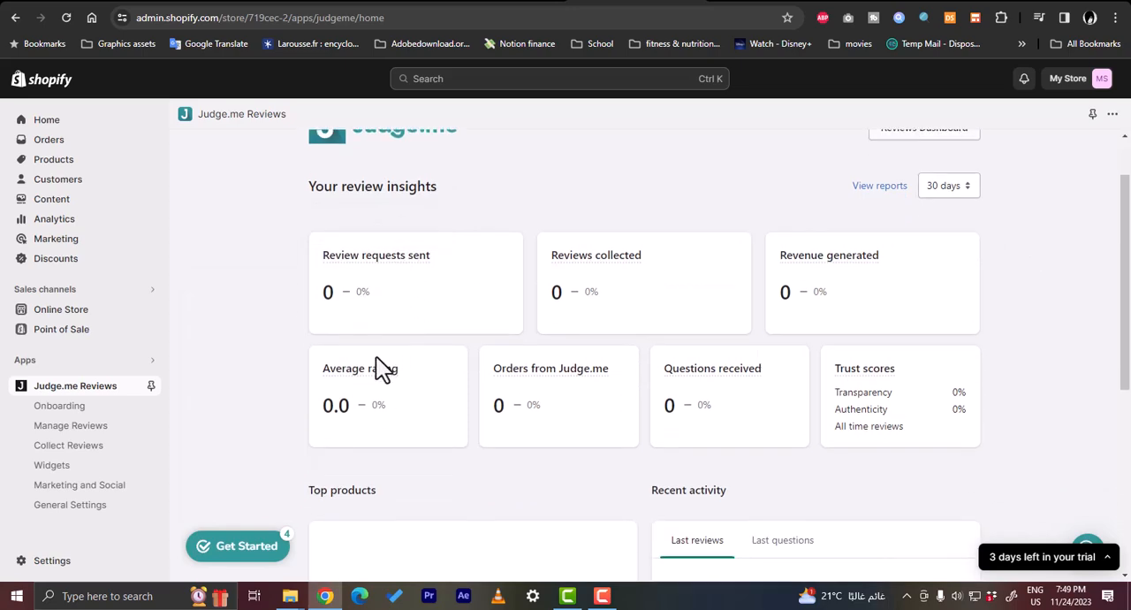
scroll(528, 370, down, 3)
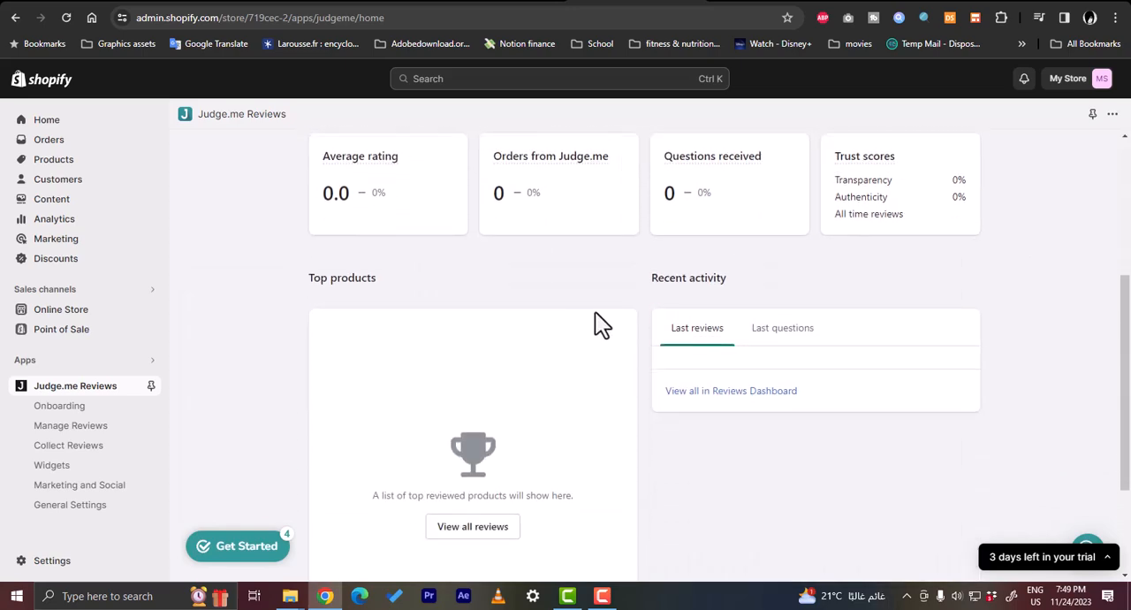
scroll(595, 316, up, 2)
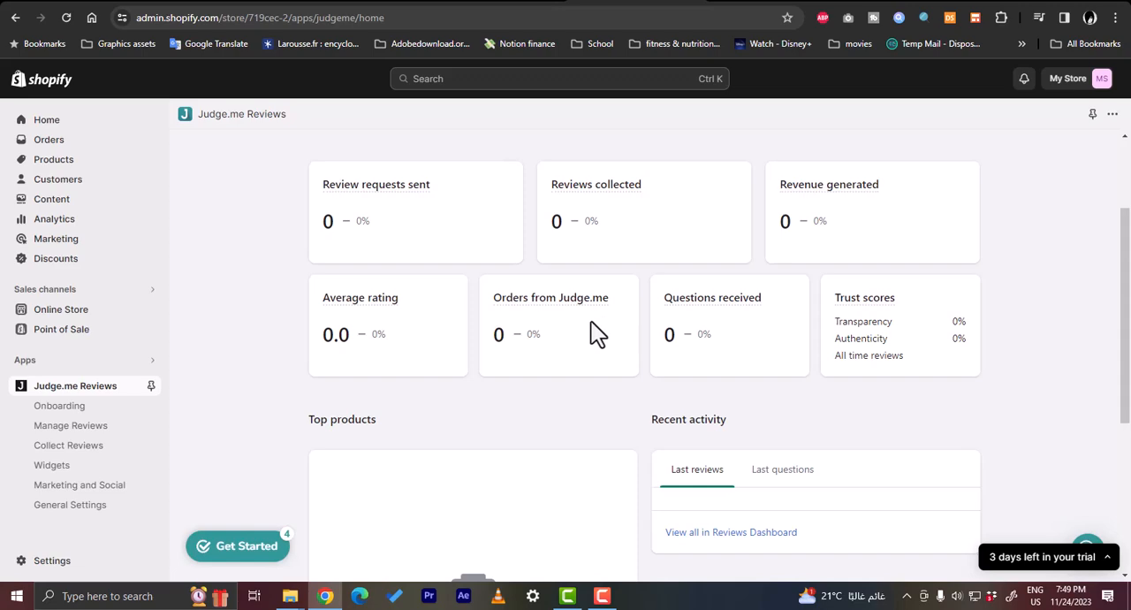
click(67, 314)
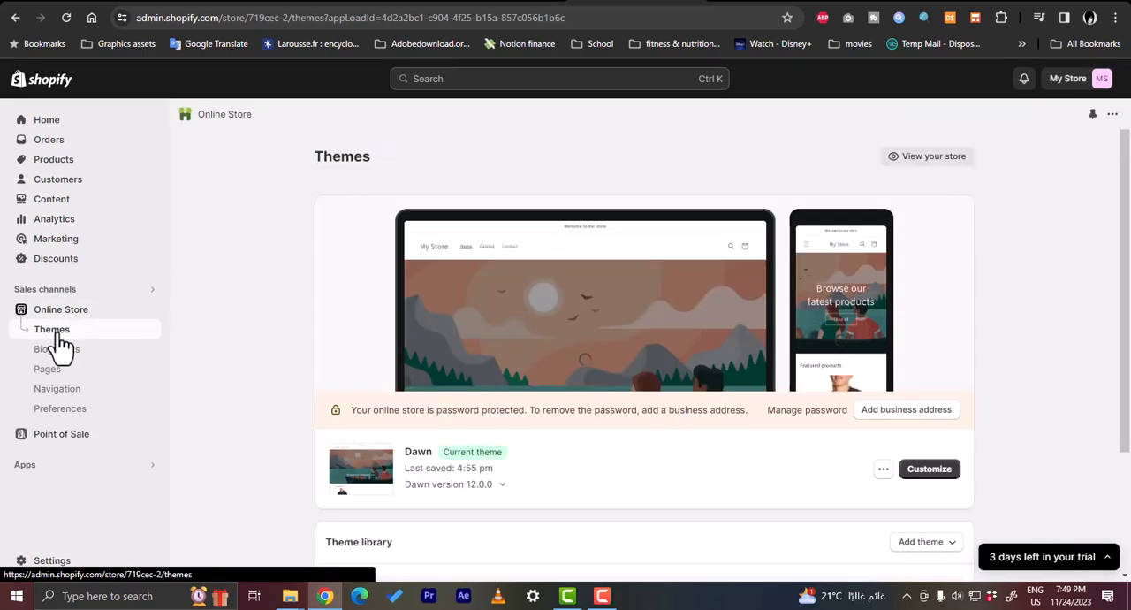
click(924, 473)
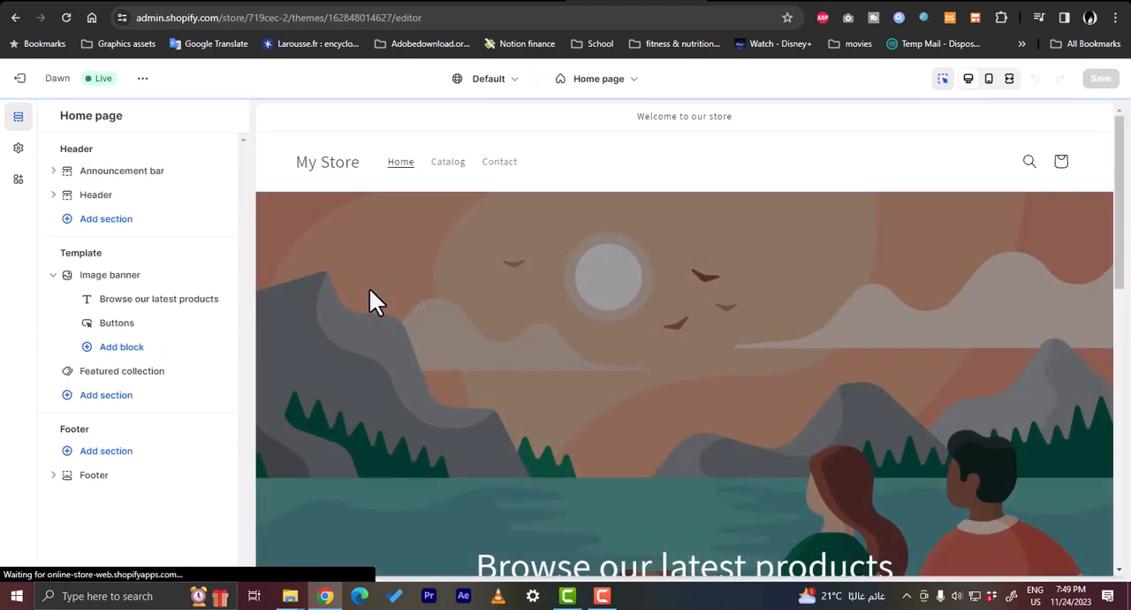
click(612, 88)
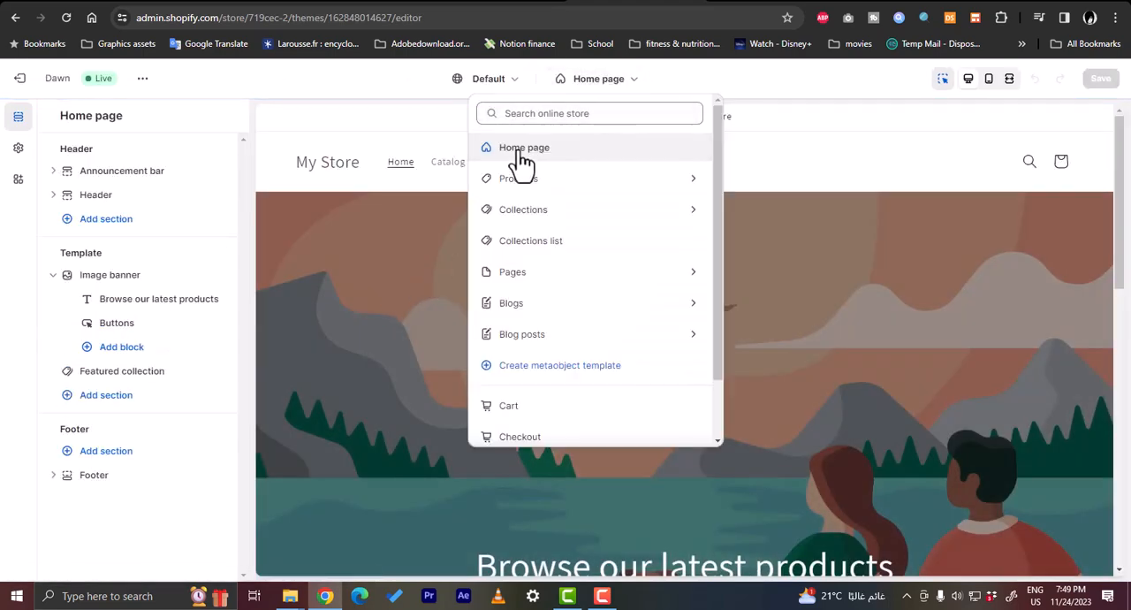
click(540, 150)
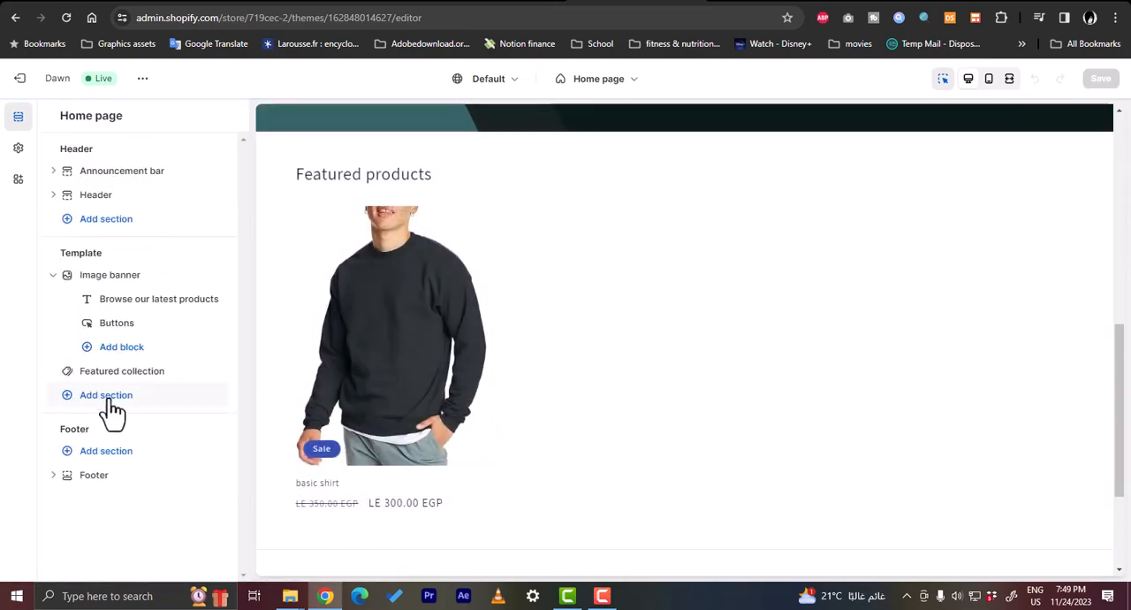
Add the Judge.me Review Widget as a new app section below the Featured collection in the Home page template
click(106, 396)
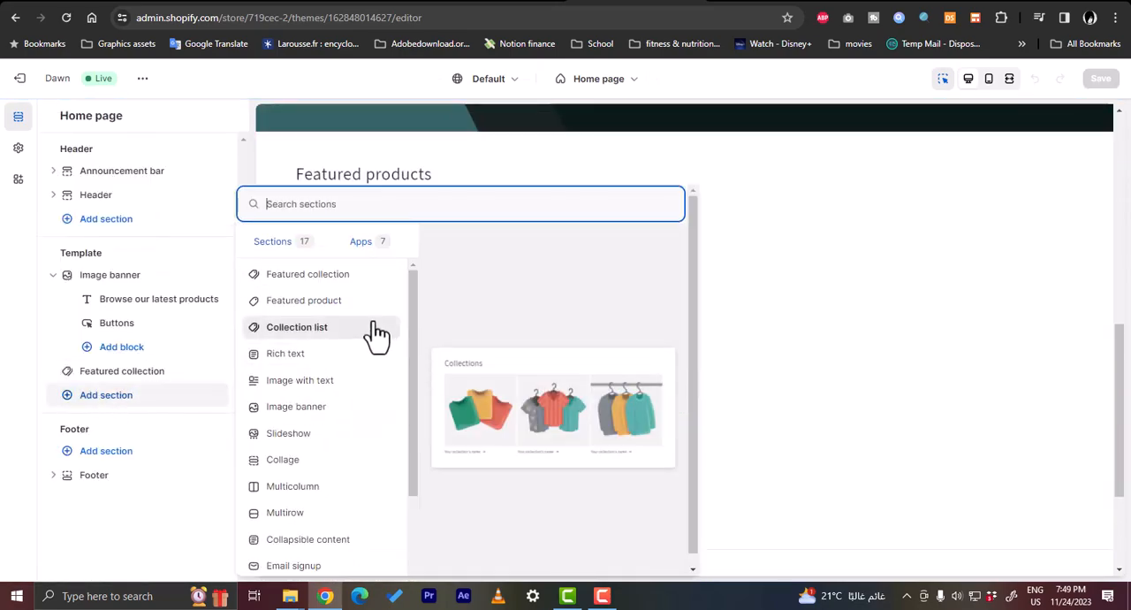
click(368, 252)
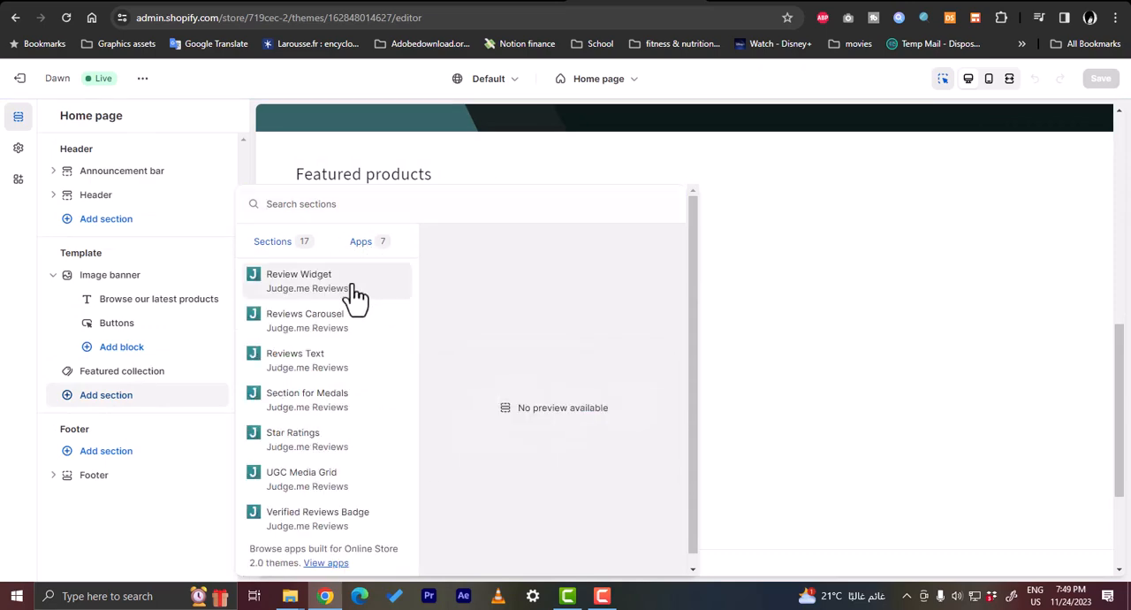
scroll(341, 444, down, 1)
scroll(341, 438, up, 1)
click(305, 286)
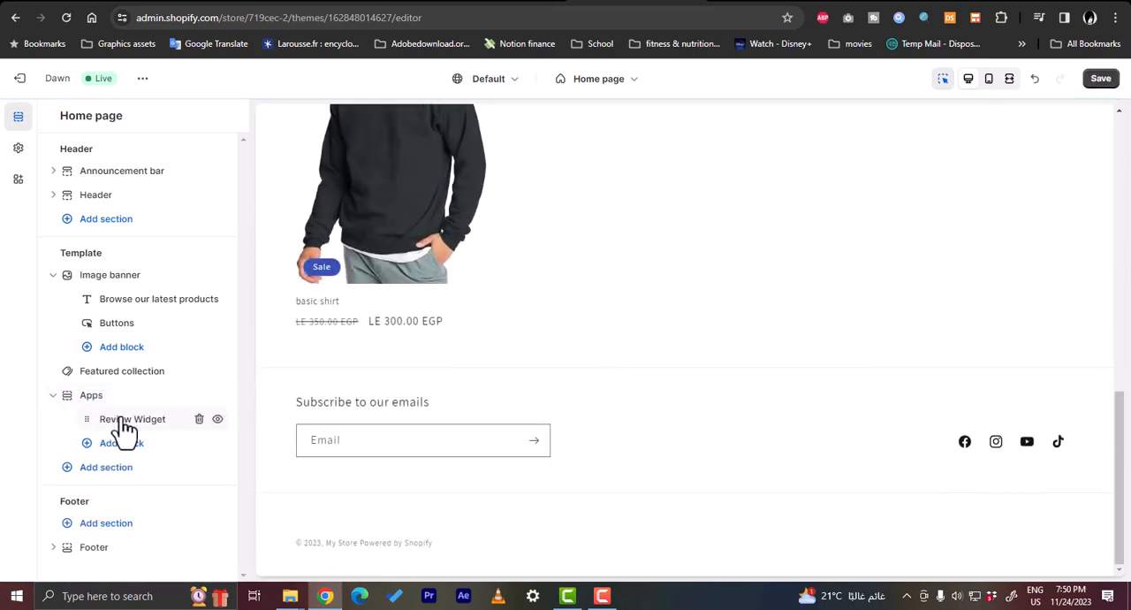
Assign the basic shirt product to the Review Widget block and check the page preview
click(131, 424)
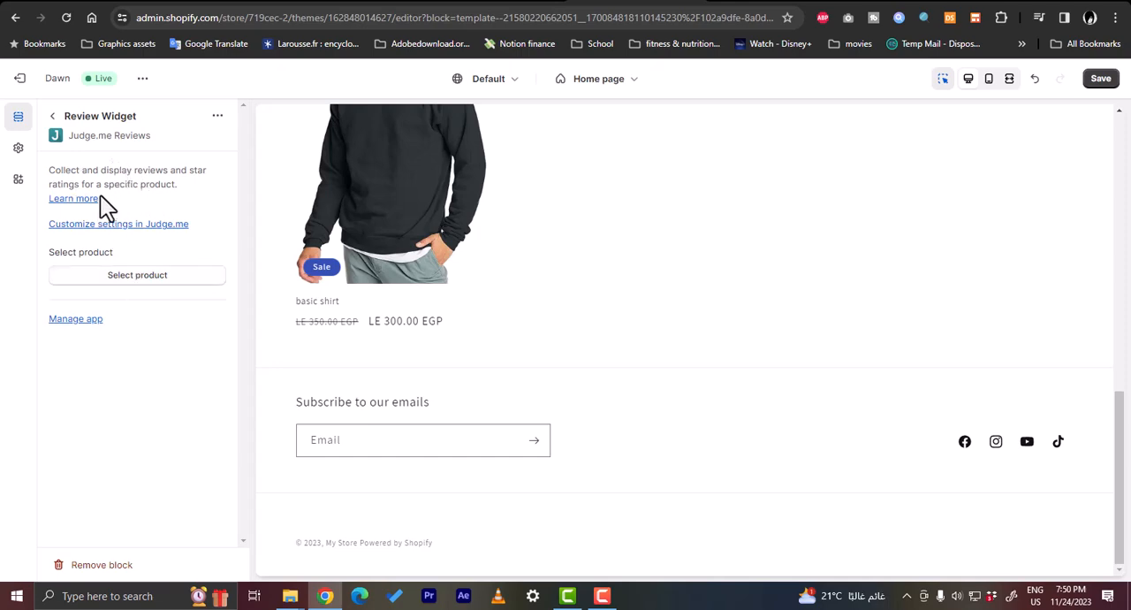
click(138, 275)
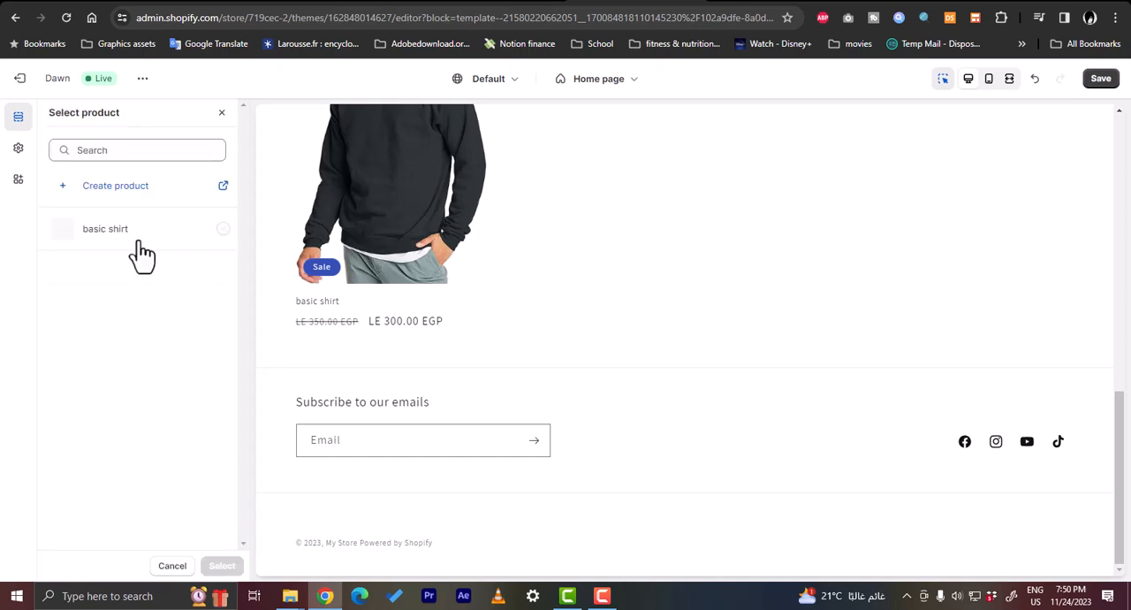
click(117, 246)
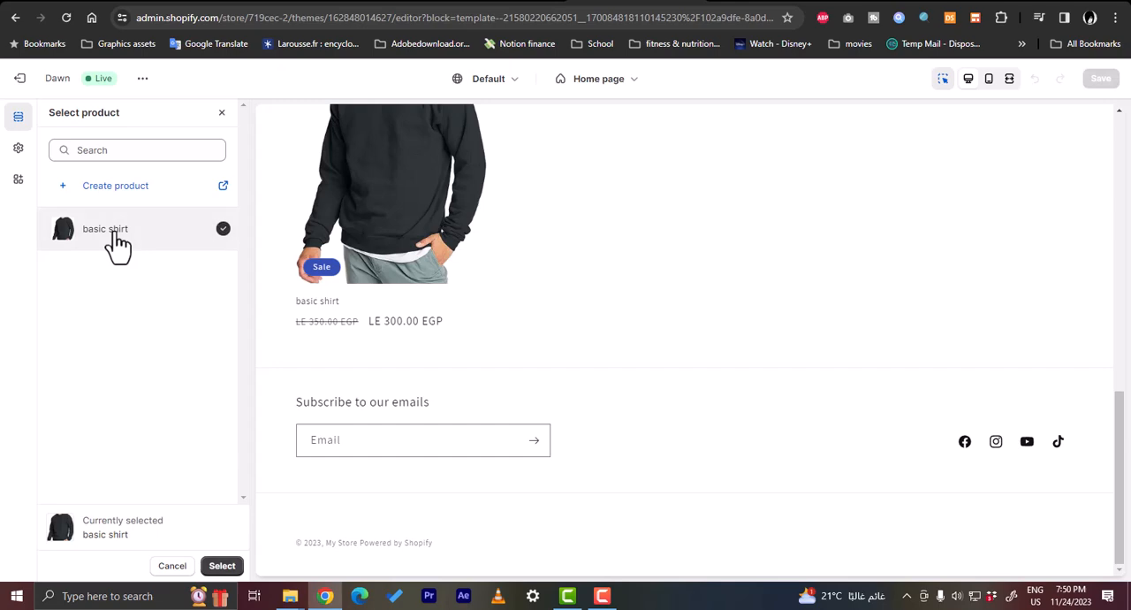
click(222, 566)
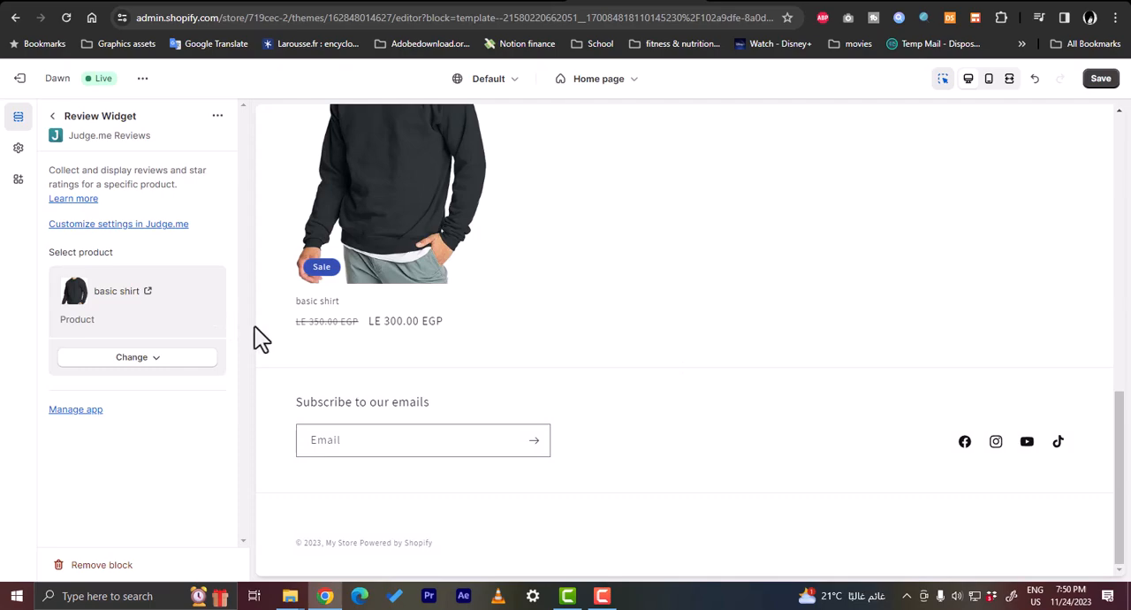
scroll(502, 452, up, 6)
scroll(502, 451, down, 6)
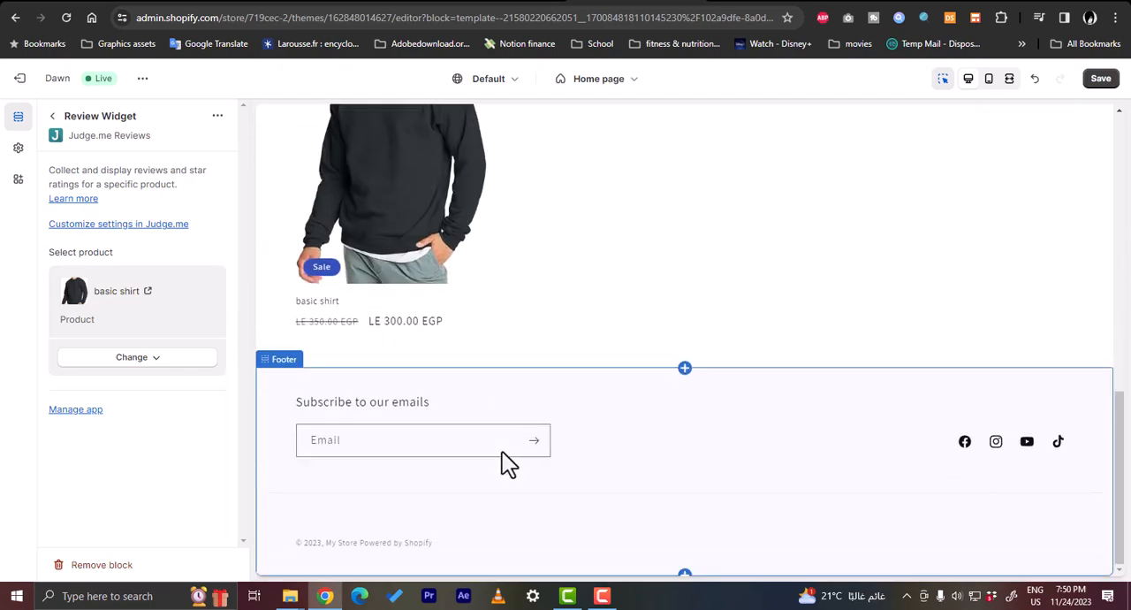
Return to the Home page section list and add the Judge.me Reviews Carousel as another template section
click(54, 117)
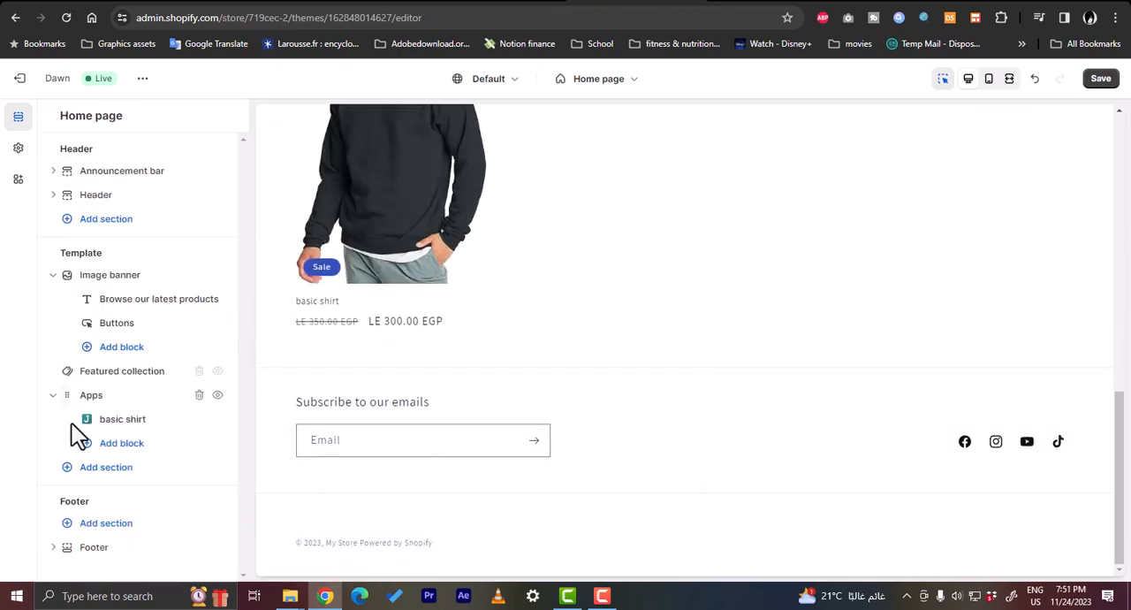
click(101, 473)
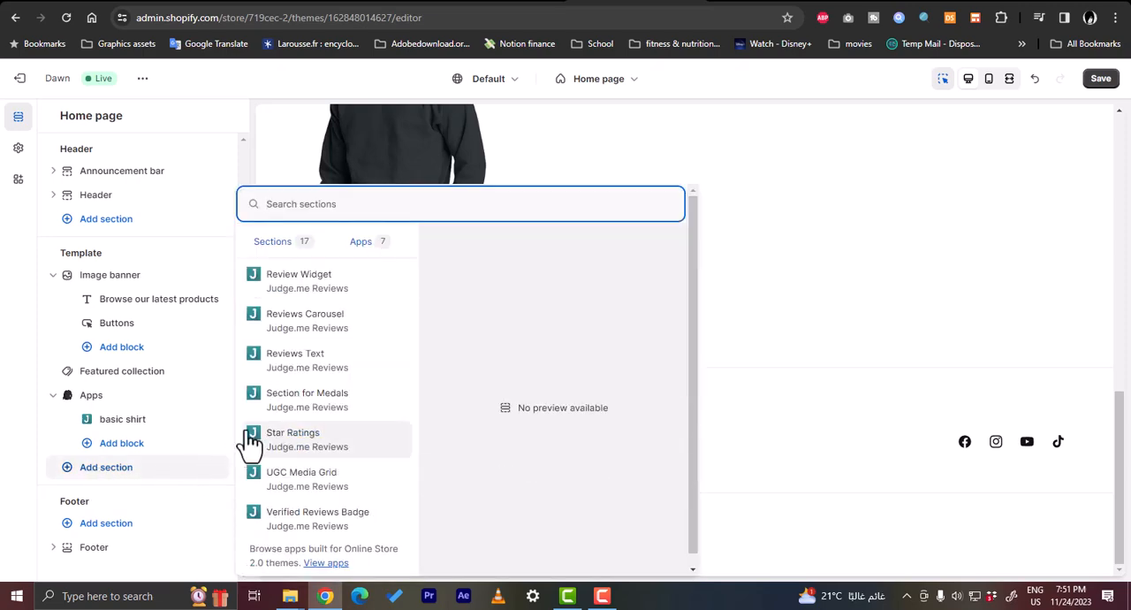
click(344, 328)
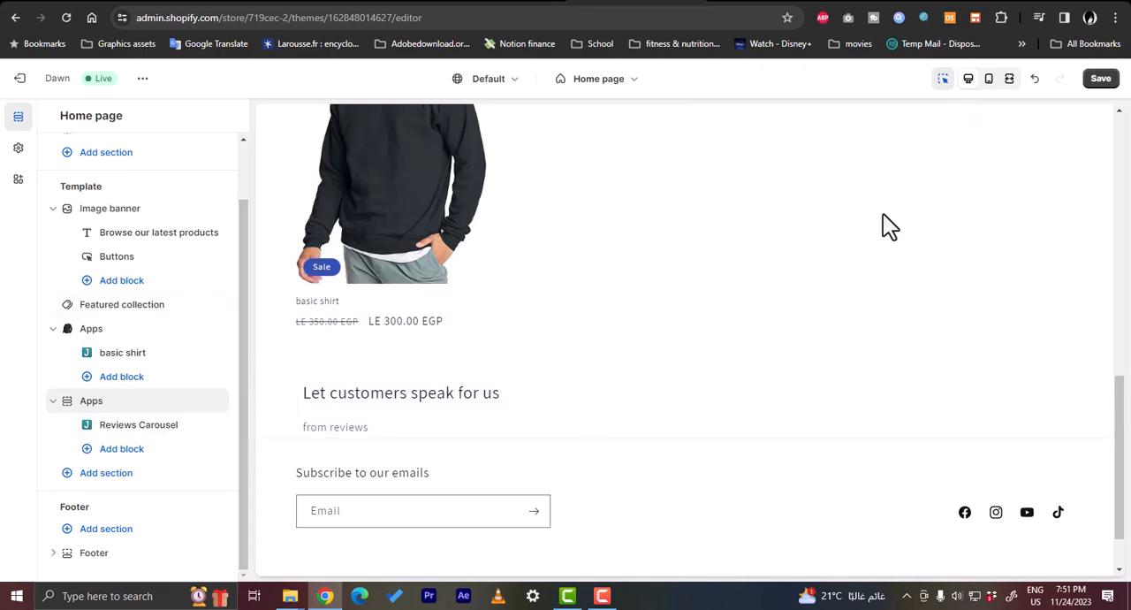
Preview the Home page with the reviews carousel in mobile and fullscreen views, and return to desktop view
click(989, 81)
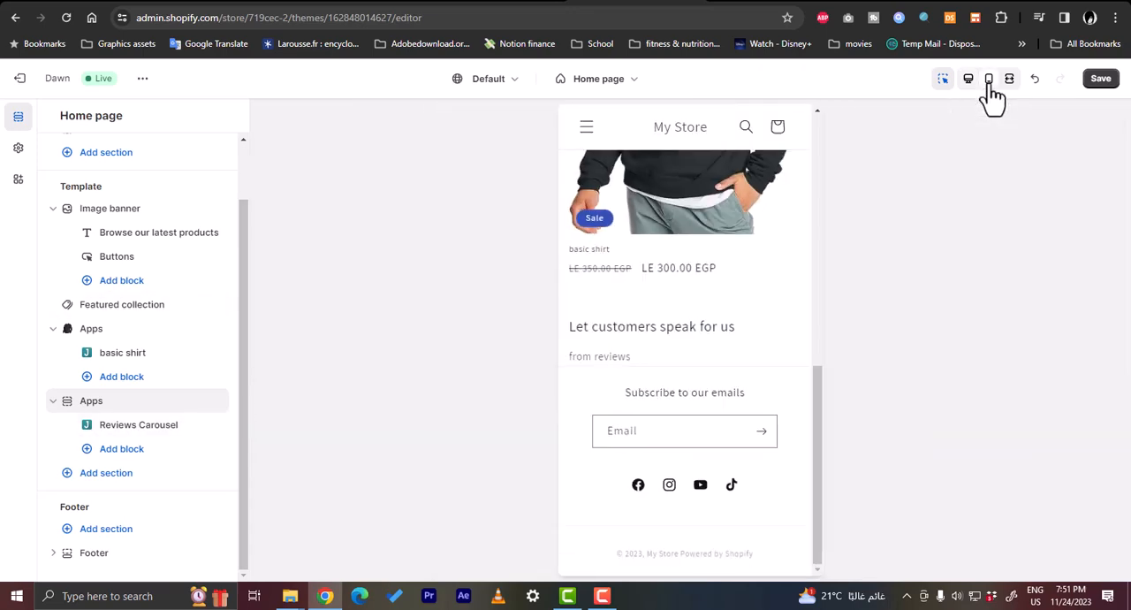
click(1011, 83)
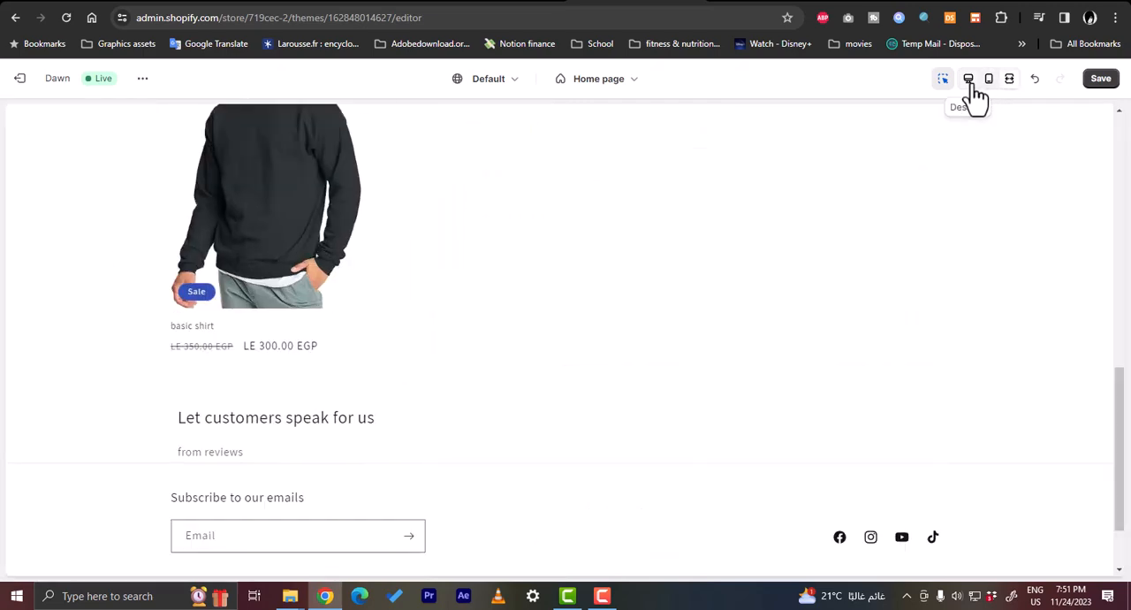
click(971, 85)
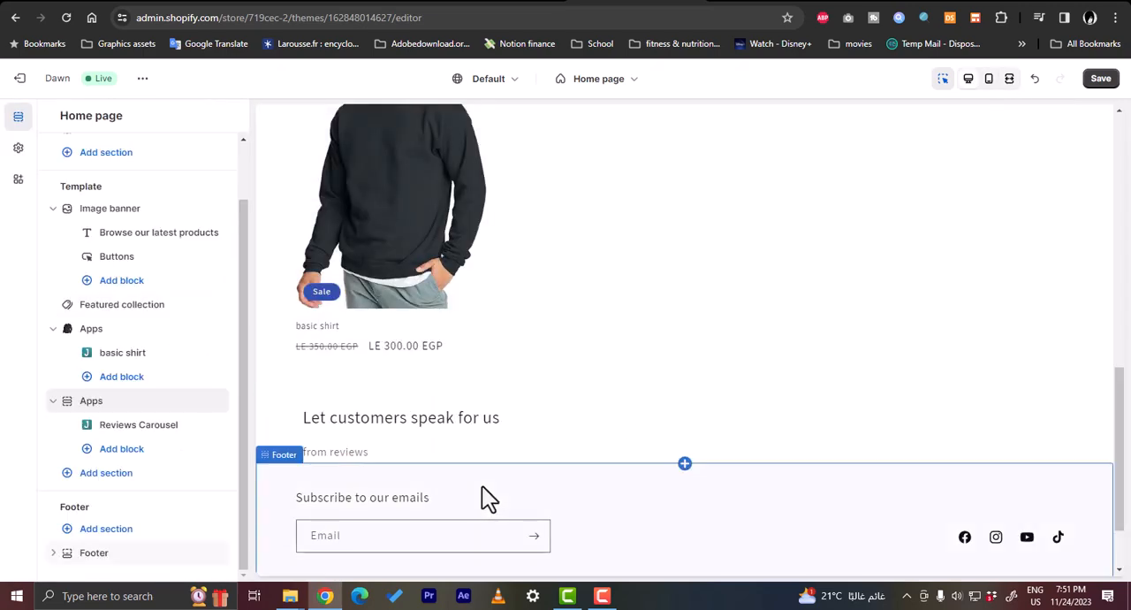